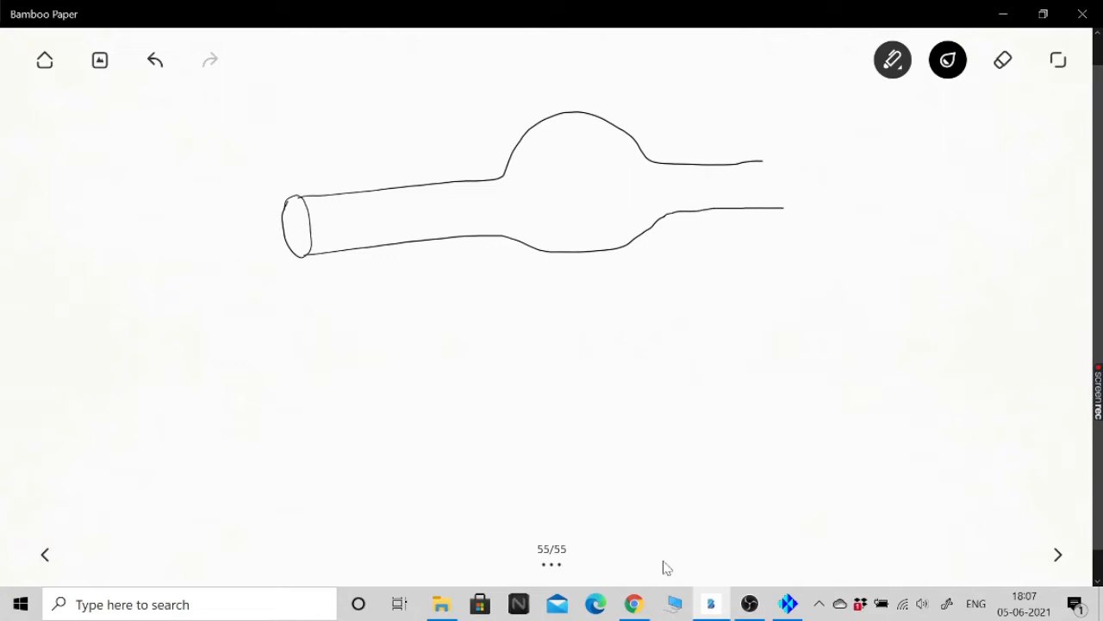
# Close the sketched tube's open right end with an ellipse and add small marks inside along its upper wall
pyautogui.moveTo(763, 160)
pyautogui.mouseDown()
pyautogui.moveTo(785, 159)
pyautogui.moveTo(785, 205)
pyautogui.moveTo(779, 164)
pyautogui.moveTo(793, 188)
pyautogui.moveTo(772, 196)
pyautogui.mouseUp()
pyautogui.moveTo(417, 193); pyautogui.dragTo(424, 199)
pyautogui.moveTo(668, 178); pyautogui.dragTo(680, 180)
pyautogui.moveTo(747, 182); pyautogui.dragTo(757, 181)
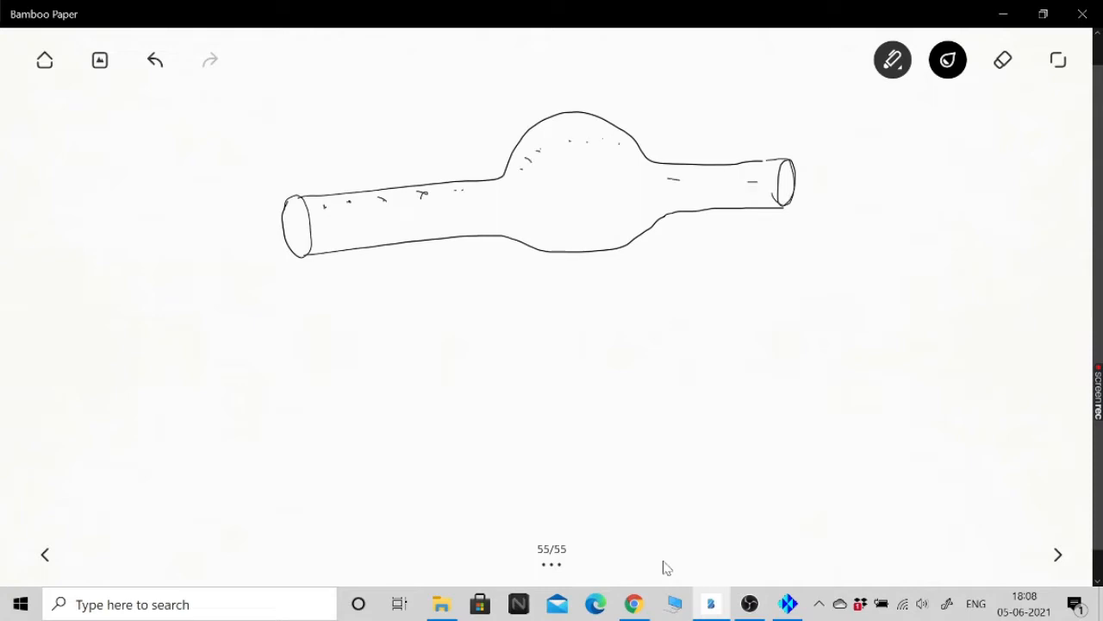
pyautogui.moveTo(349, 218); pyautogui.dragTo(363, 216)
# Open the coordinates text file from the desktop in Notepad and examine its header line and point coordinate rows
pyautogui.click(1003, 14)
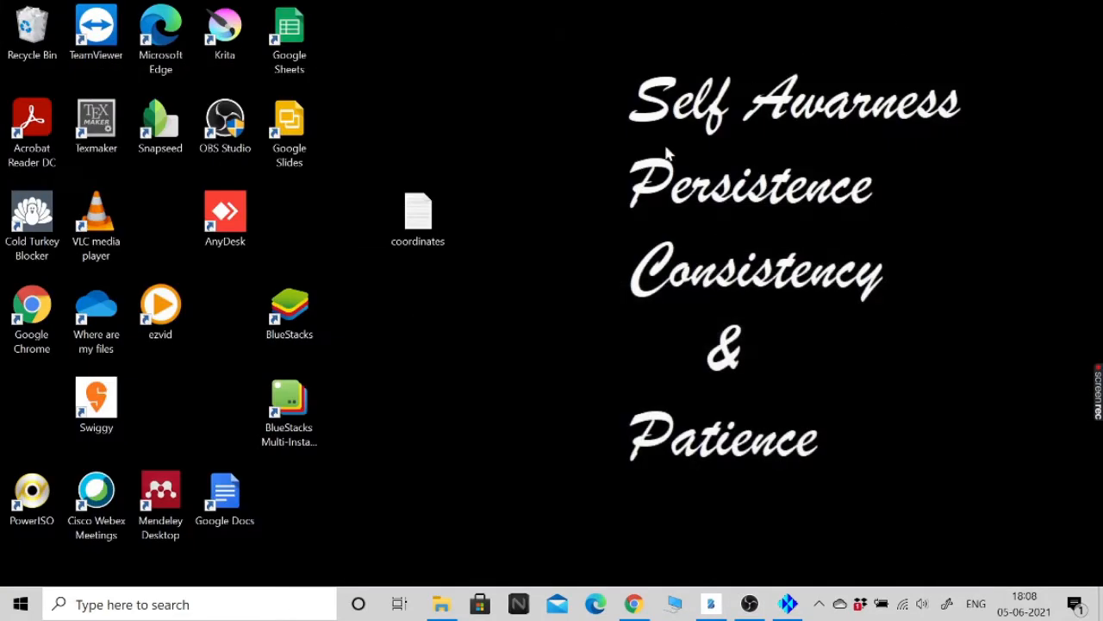
pyautogui.doubleClick(422, 243)
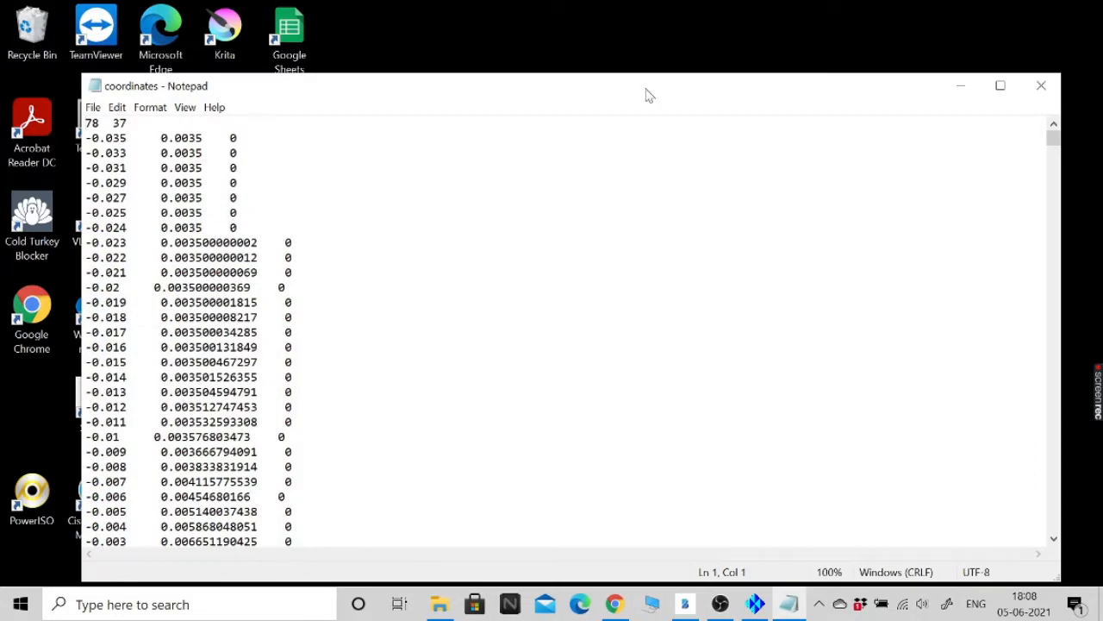
pyautogui.click(1000, 85)
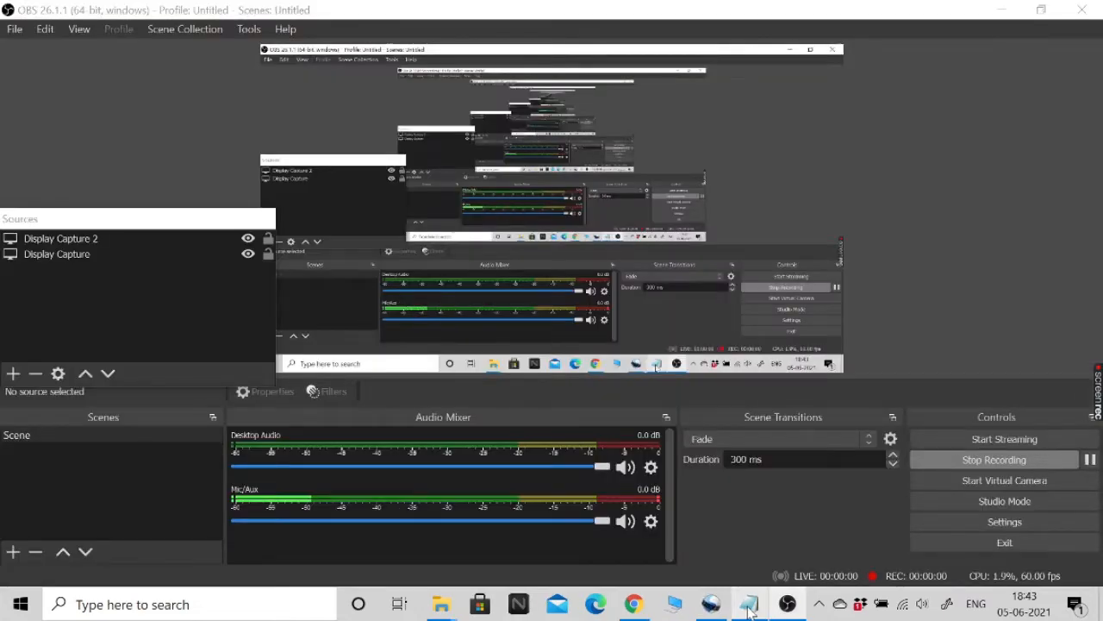
pyautogui.click(748, 604)
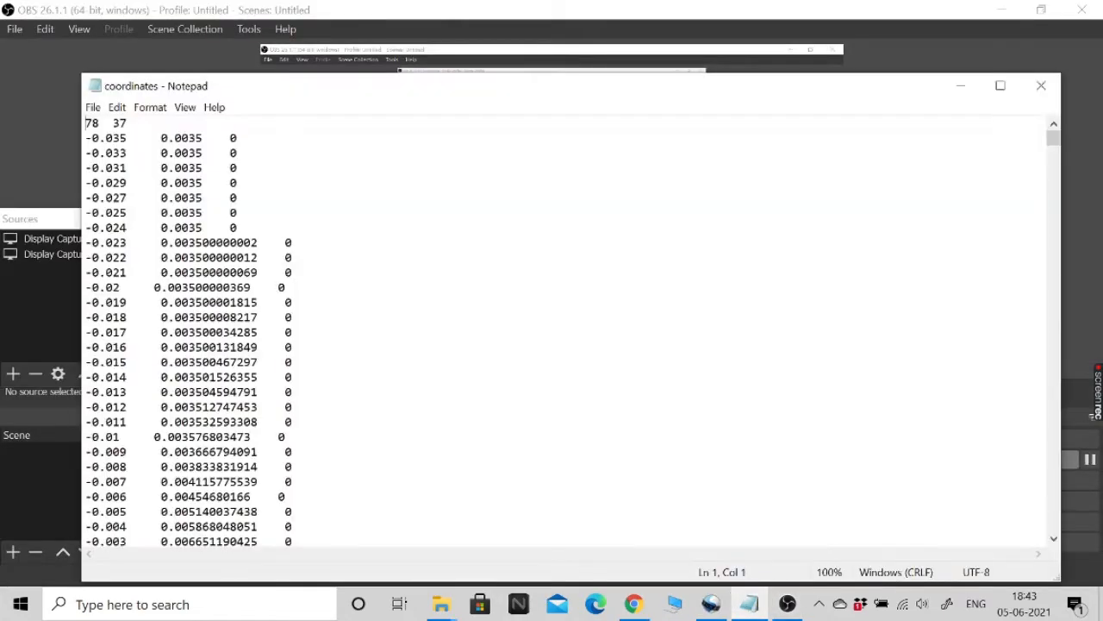
pyautogui.click(1001, 87)
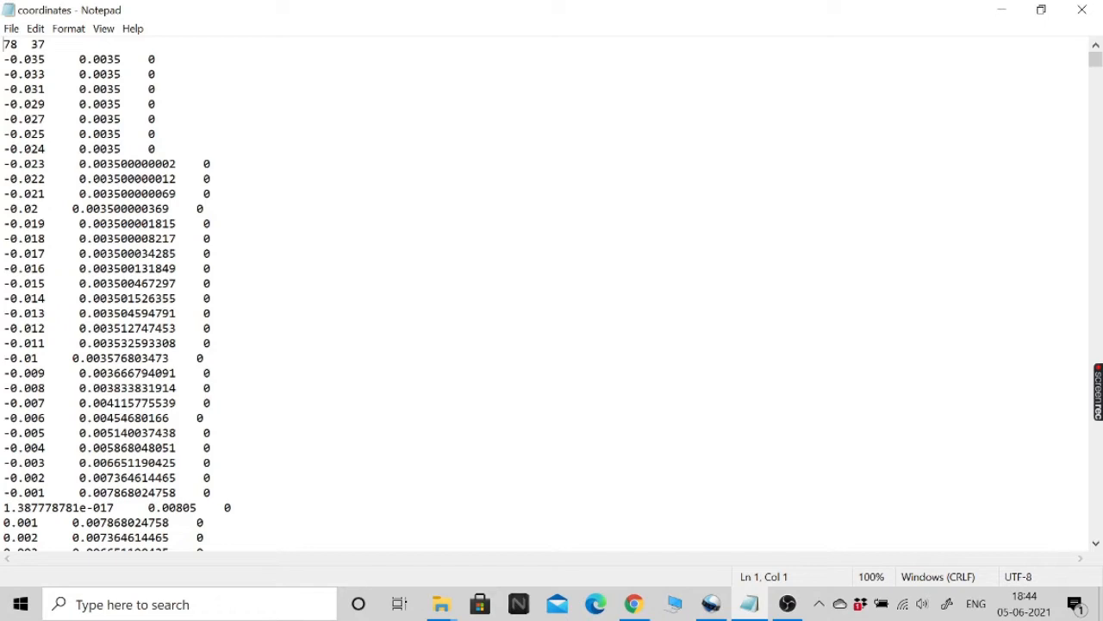
pyautogui.scroll(-8, 552, 293)
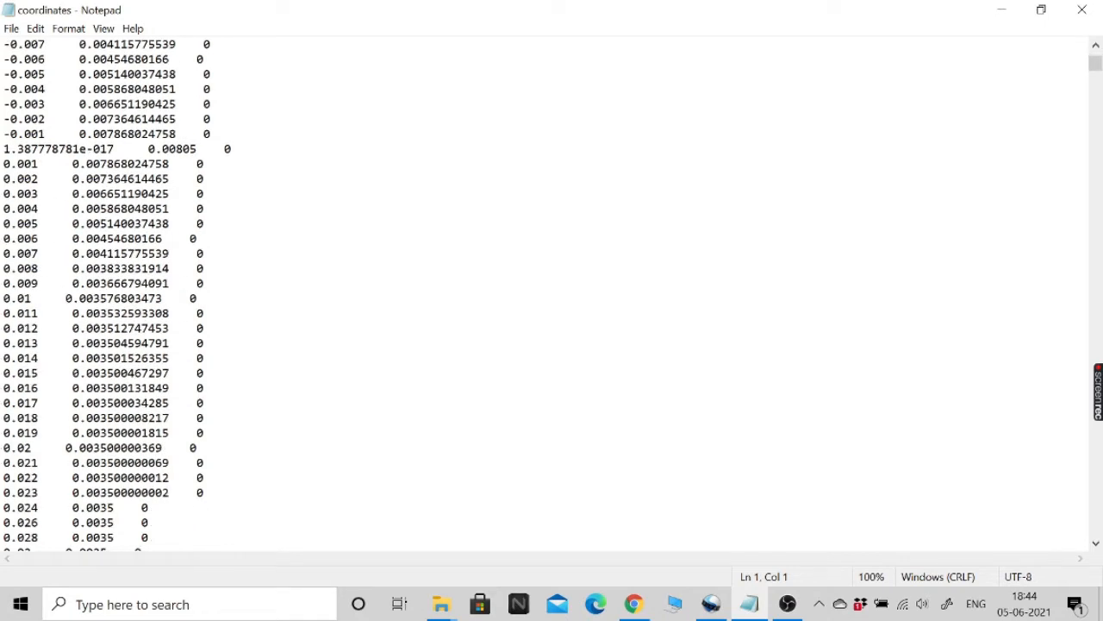
pyautogui.scroll(8, 552, 293)
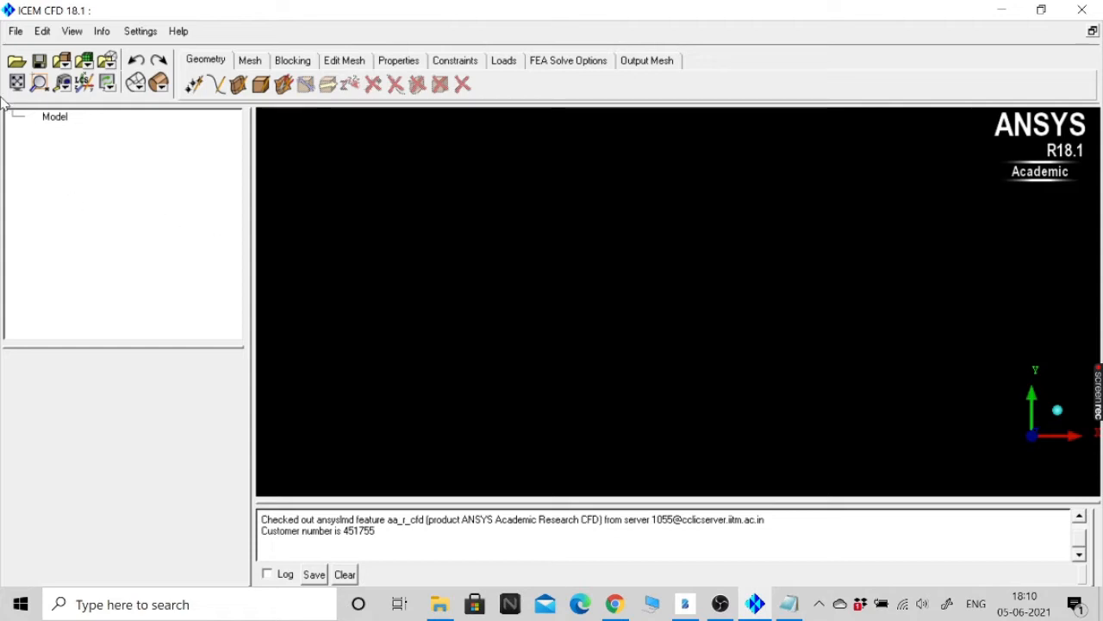
# In ICEM CFD, import the desktop's coordinates file as formatted point data, including points, curves and surfaces, with approximation tolerance 0.001
pyautogui.click(15, 32)
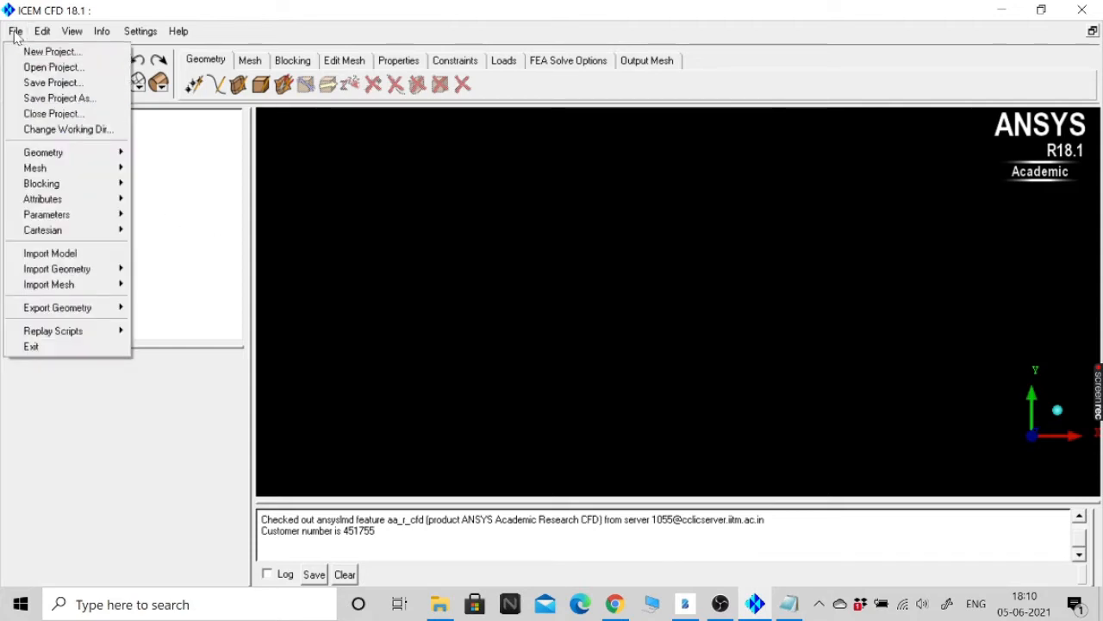
pyautogui.moveTo(60, 268)
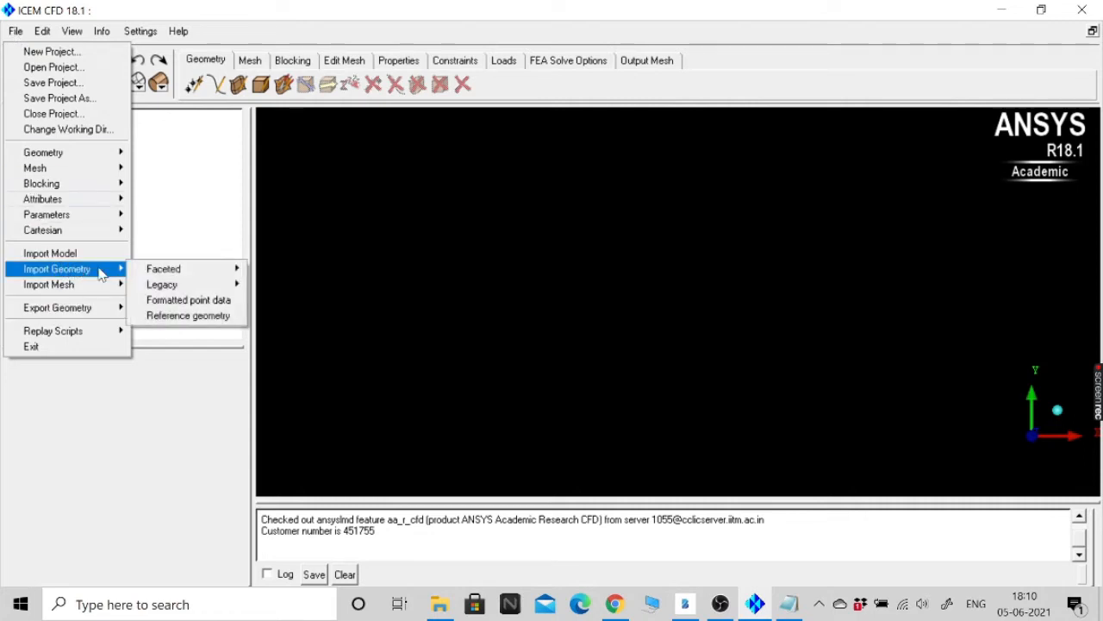
pyautogui.click(178, 302)
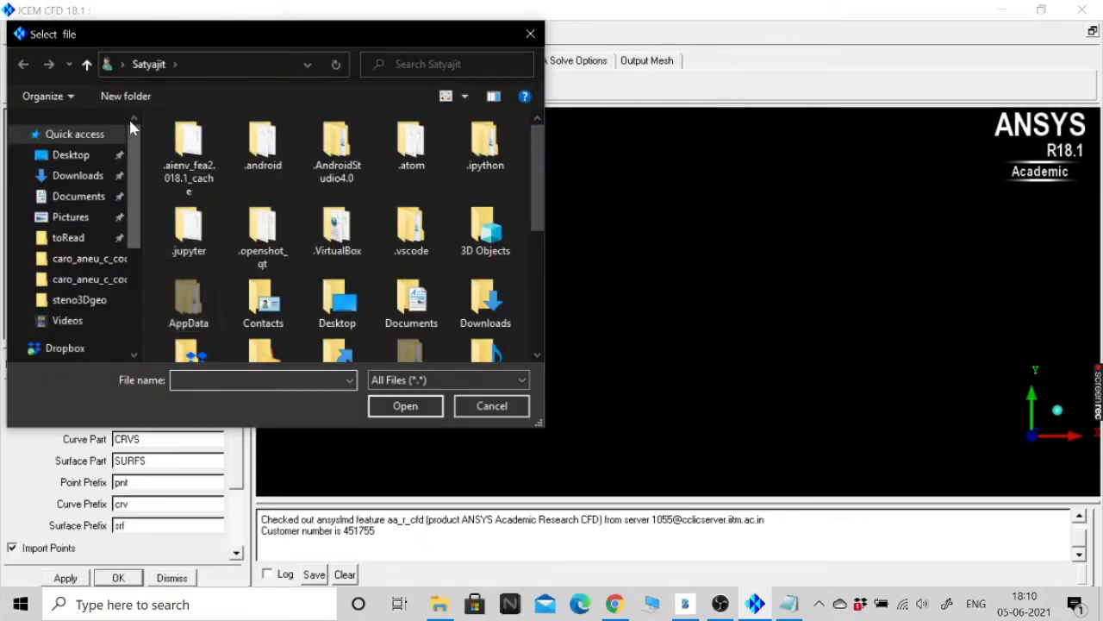
pyautogui.click(83, 156)
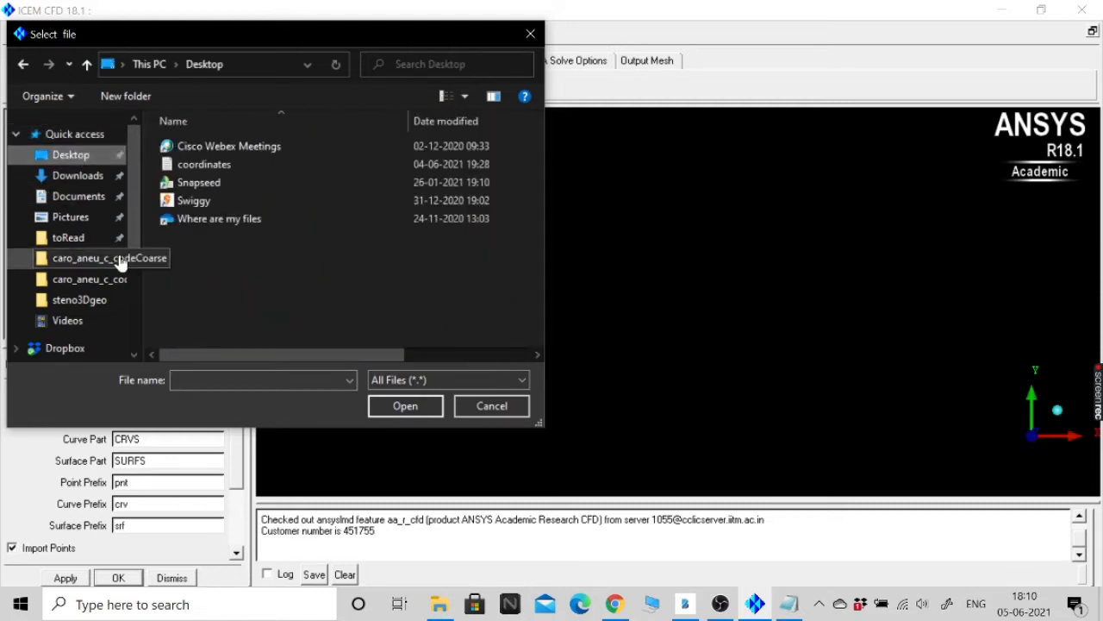
pyautogui.click(226, 167)
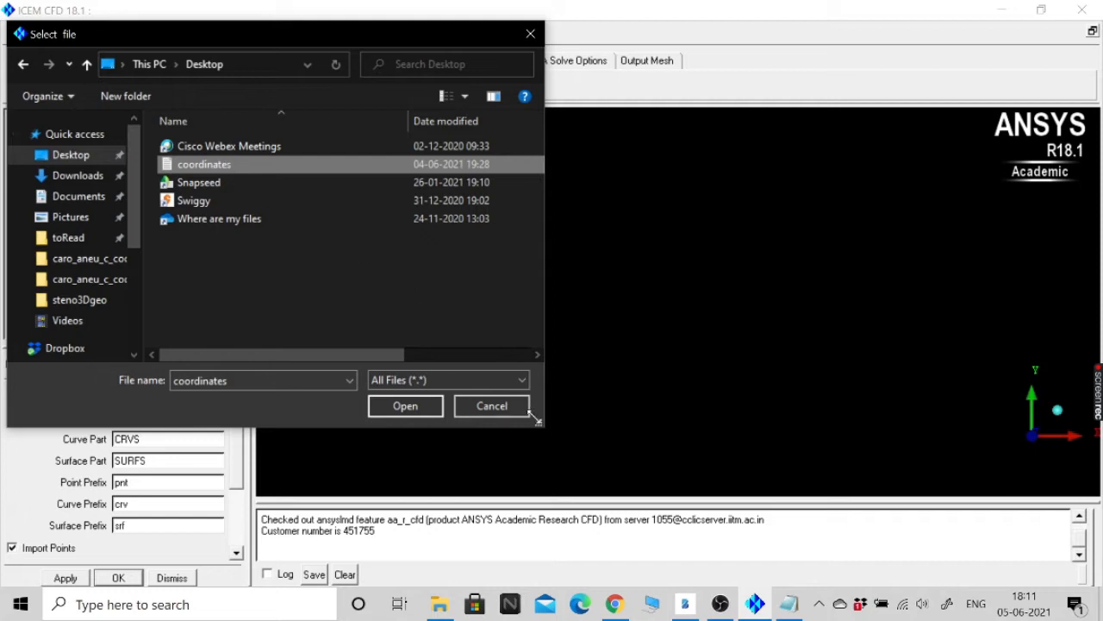
pyautogui.click(421, 408)
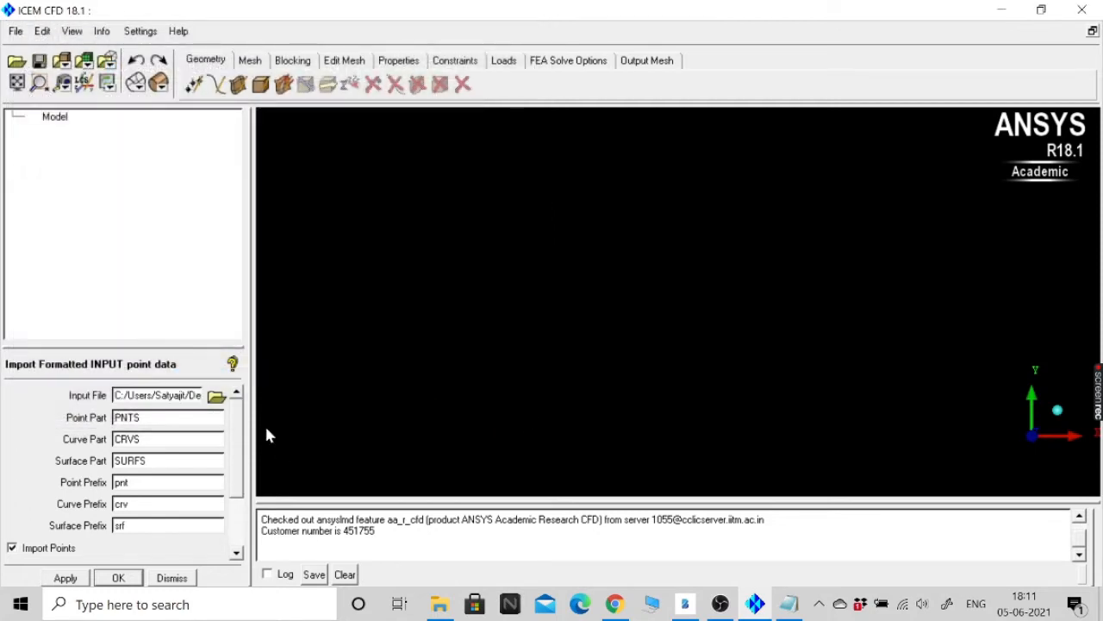
pyautogui.scroll(-3, 233, 490)
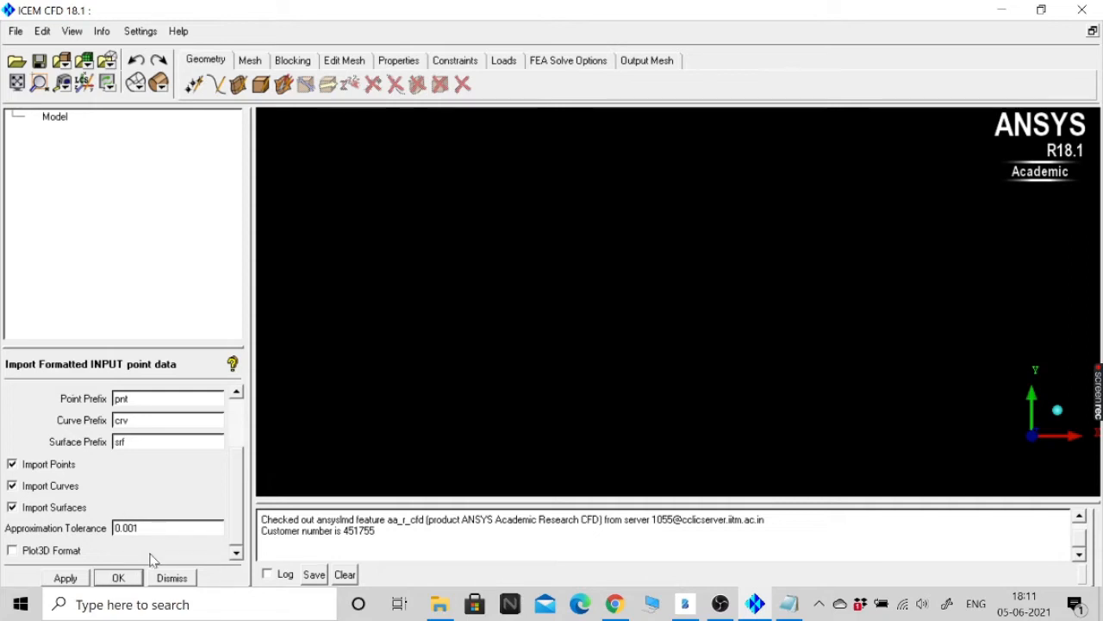
pyautogui.click(116, 580)
pyautogui.click(65, 578)
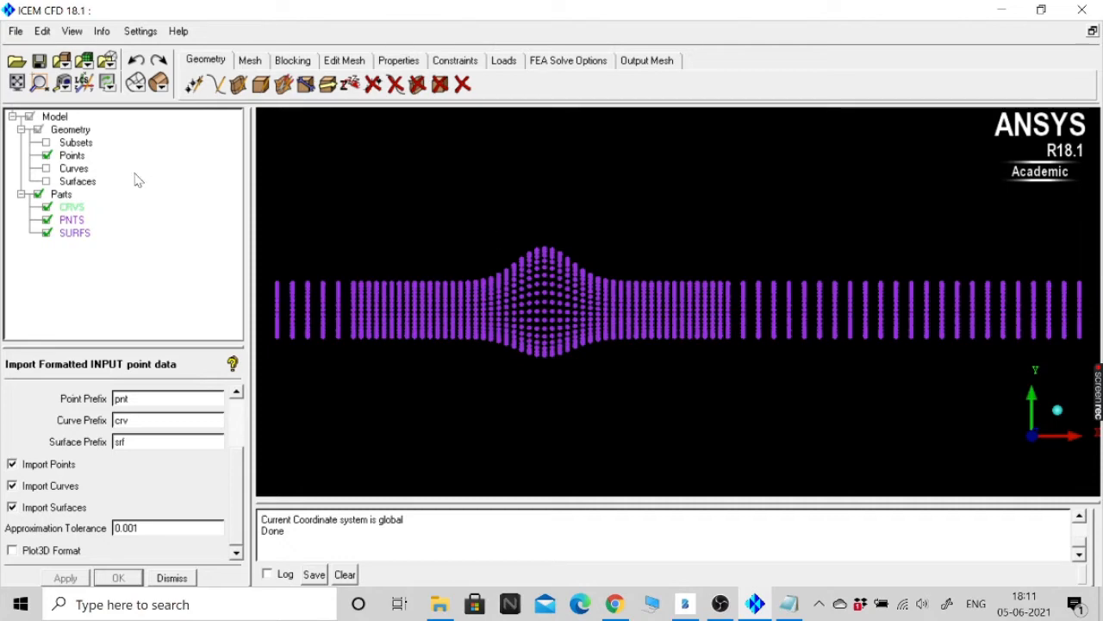
# Display the imported curves instead of the points and compare them with the coordinates file
pyautogui.click(47, 155)
pyautogui.click(47, 168)
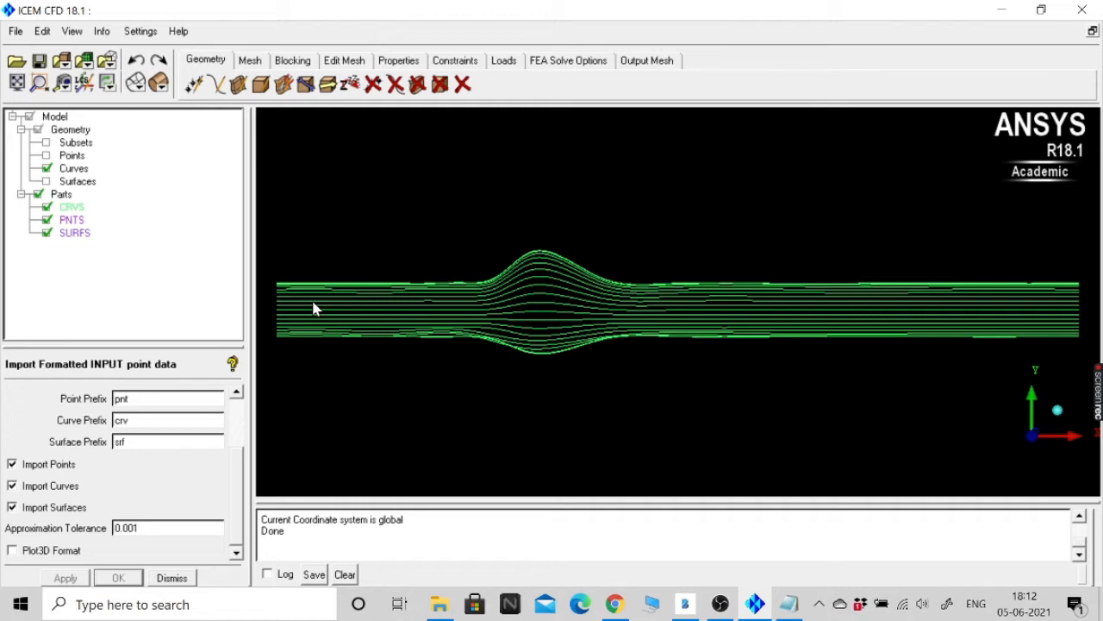
pyautogui.scroll(-1, 562, 288)
pyautogui.scroll(4, 561, 287)
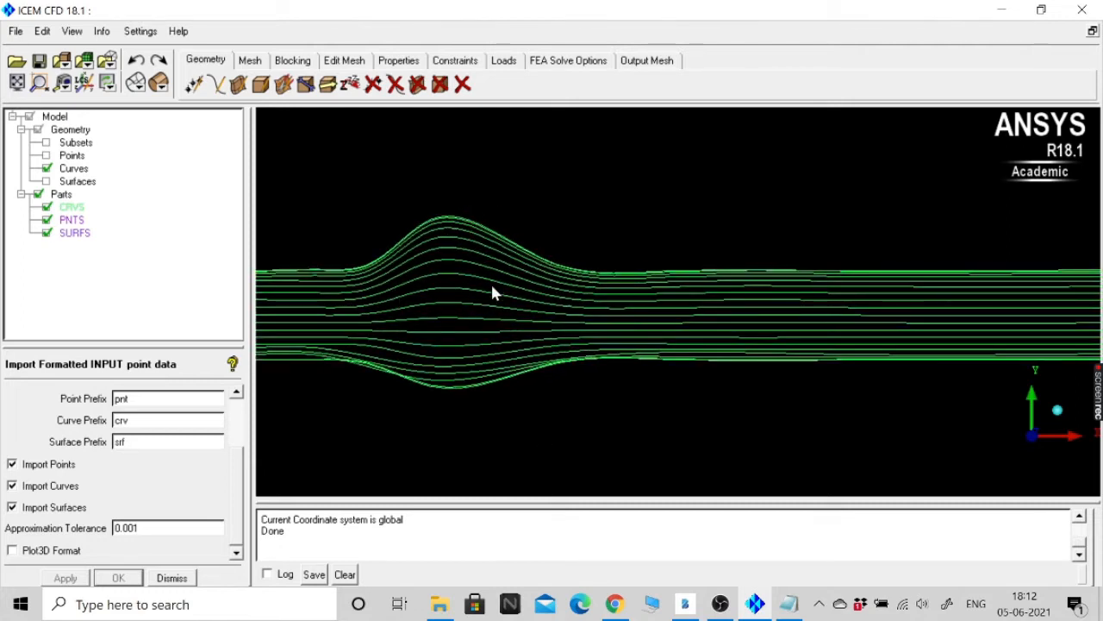
pyautogui.scroll(1, 494, 293)
pyautogui.scroll(-2, 493, 293)
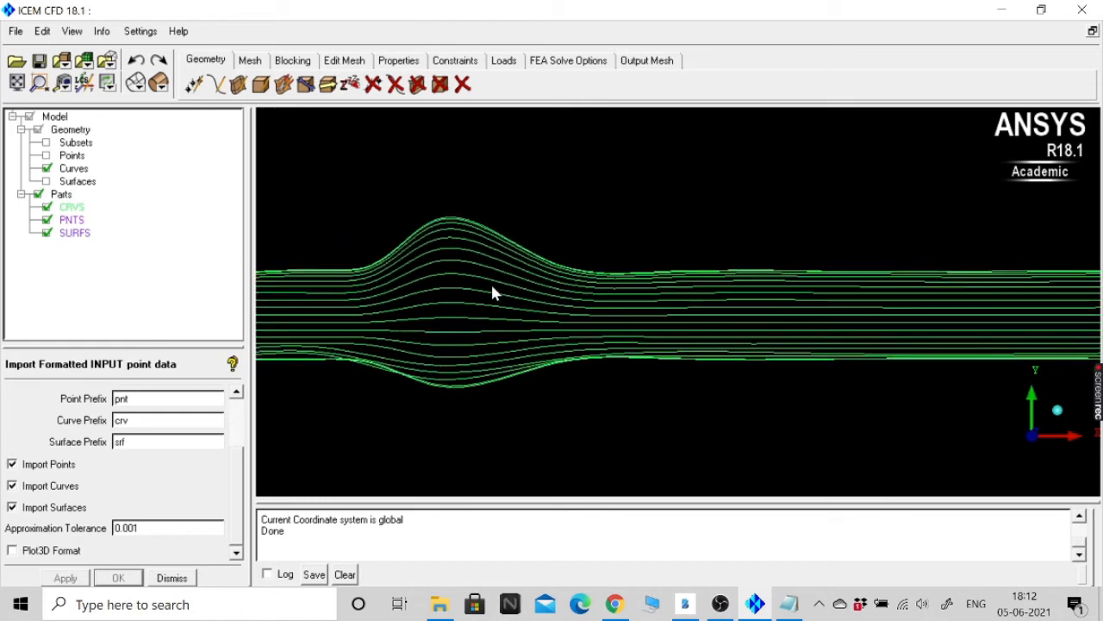
pyautogui.click(788, 603)
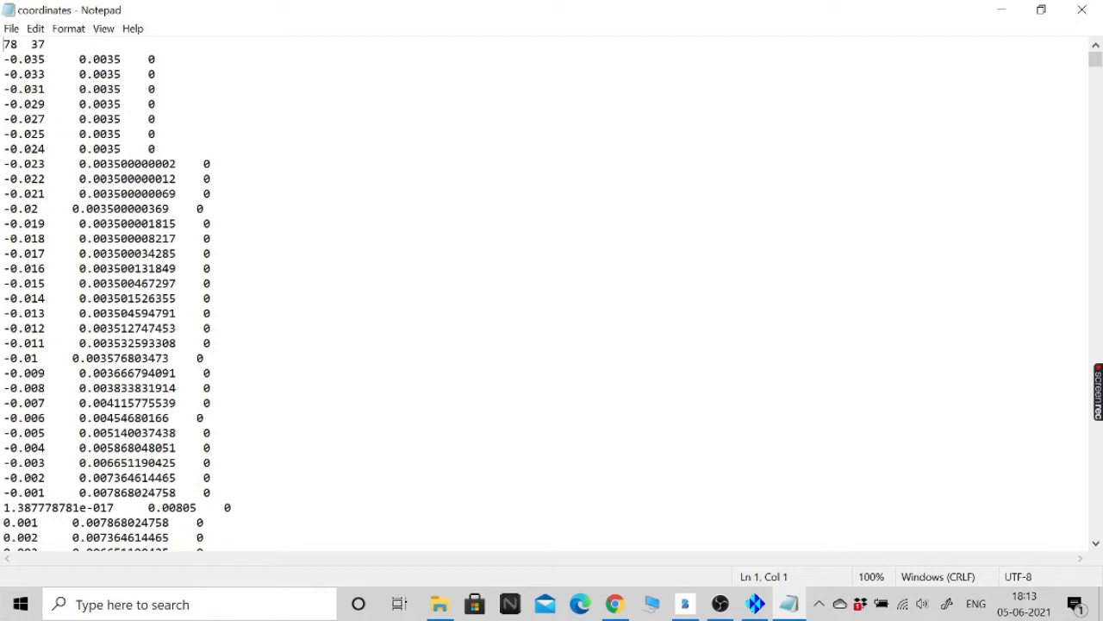
pyautogui.click(1001, 10)
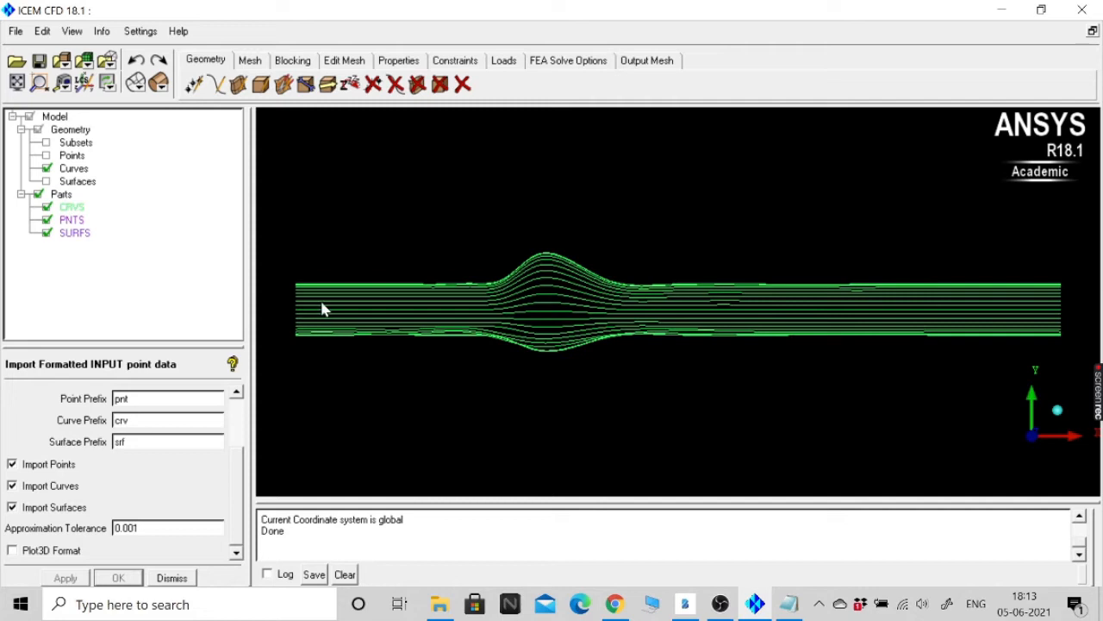
# Display the surfaces alone to examine the bulged tube from an oblique angle, and restore the curves-only display
pyautogui.click(47, 181)
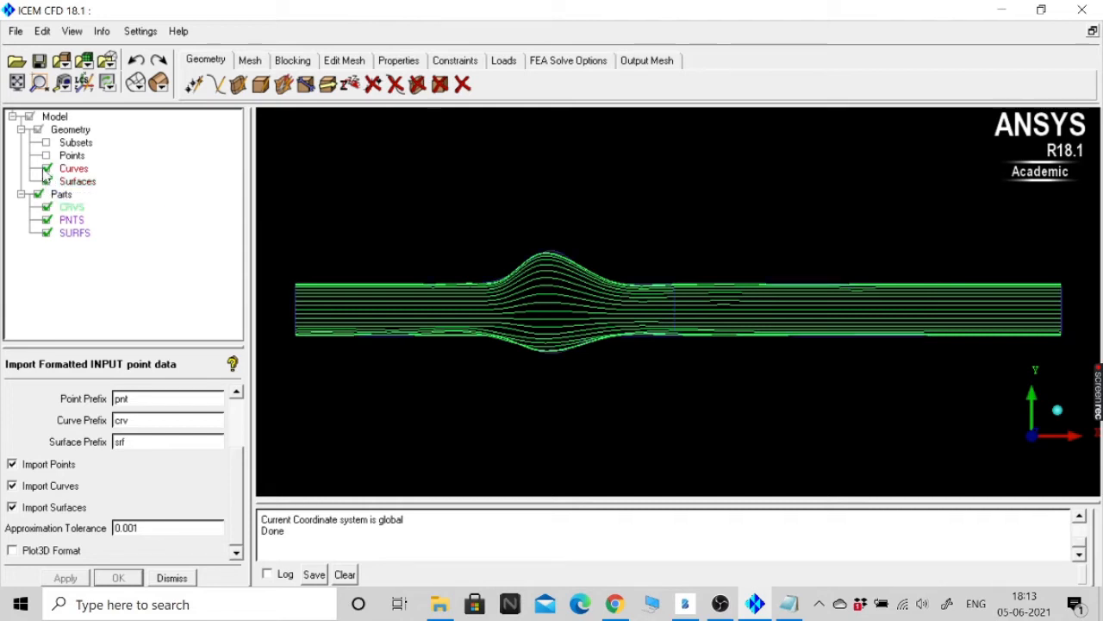
pyautogui.click(46, 168)
pyautogui.moveTo(494, 377); pyautogui.dragTo(685, 410)
pyautogui.scroll(2, 683, 413)
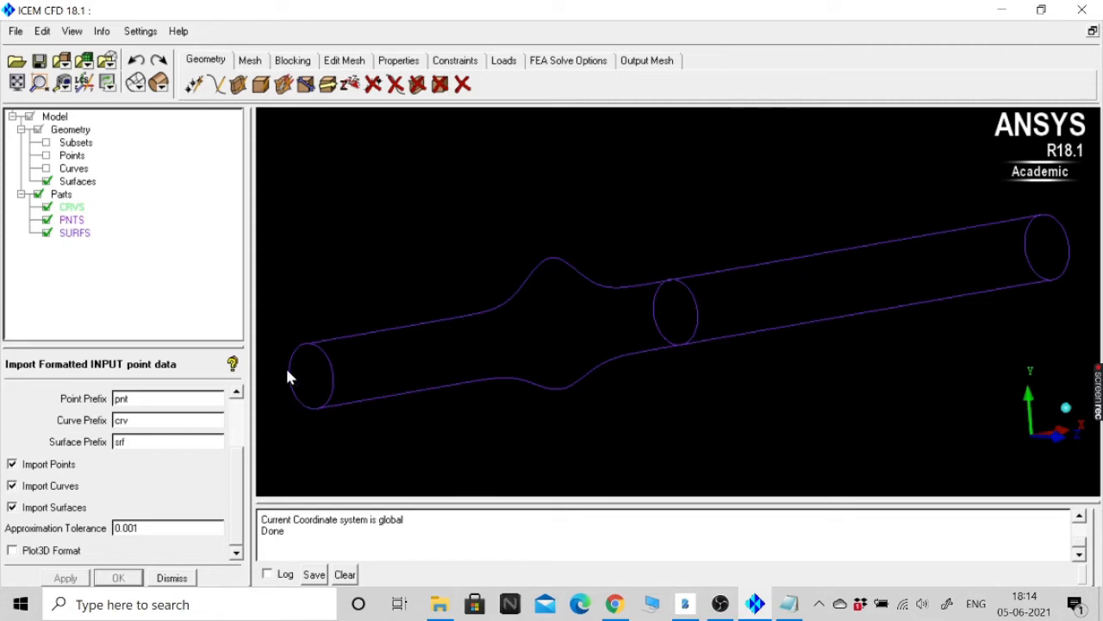
pyautogui.click(46, 181)
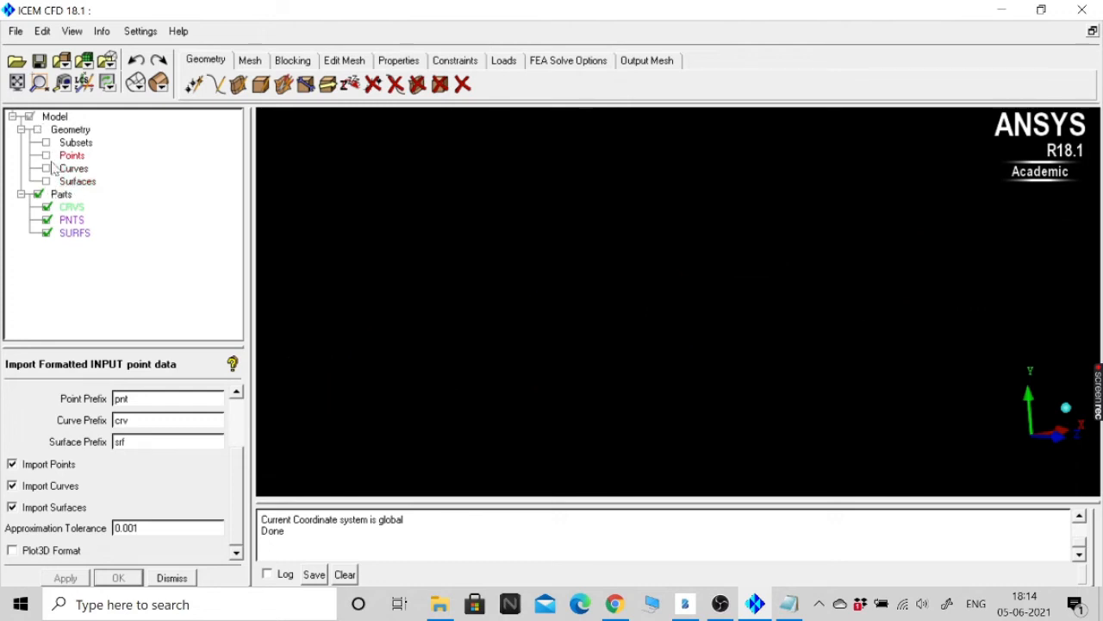
pyautogui.click(47, 169)
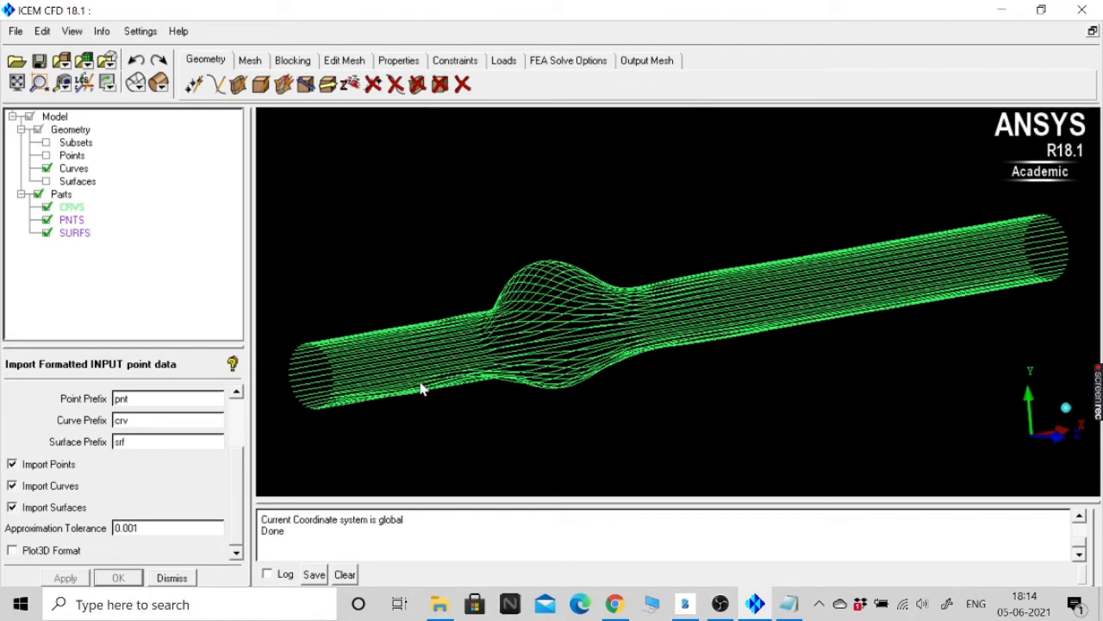
# Create a point by explicit coordinates at X -.035, Y 0, Z 0 in the tube's end opening, with the points displayed
pyautogui.moveTo(421, 383); pyautogui.dragTo(687, 325, button='middle')
pyautogui.scroll(6, 687, 324)
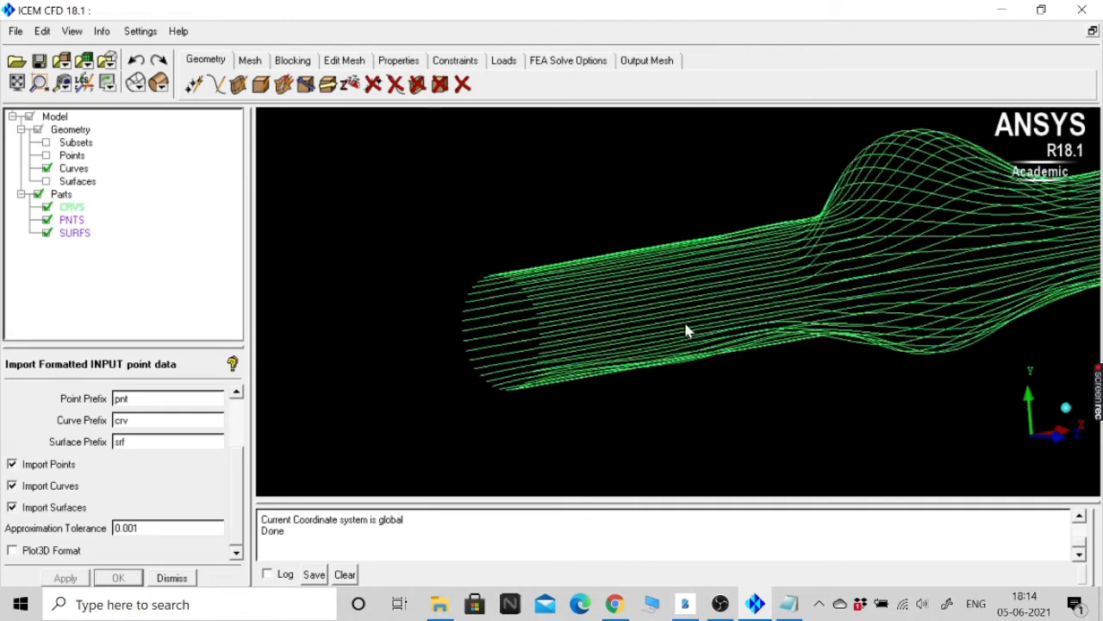
pyautogui.click(215, 84)
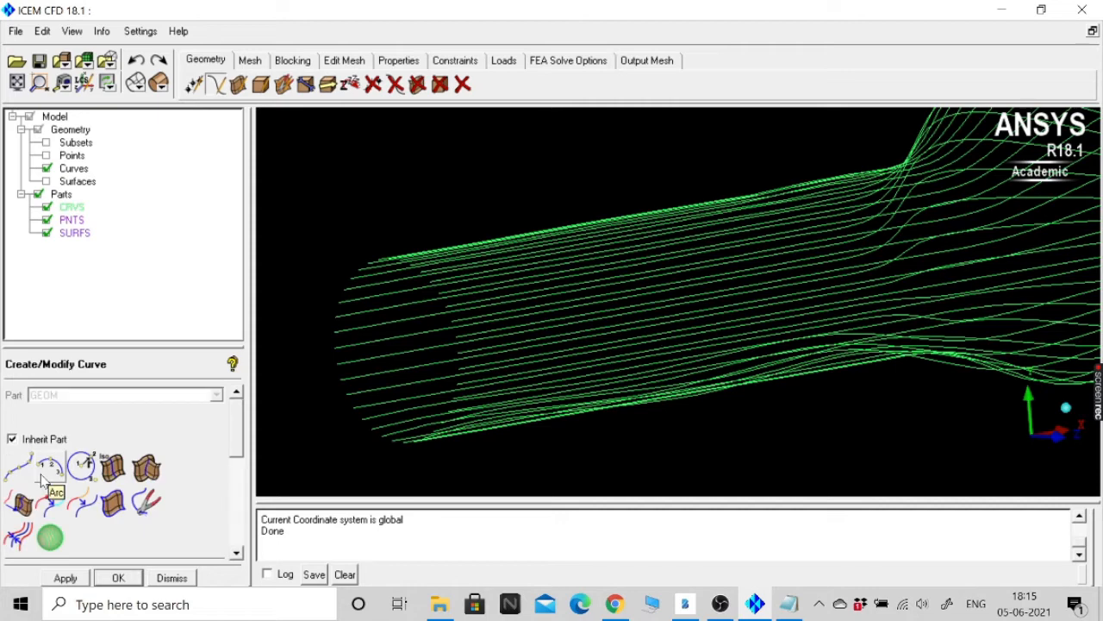
pyautogui.click(196, 83)
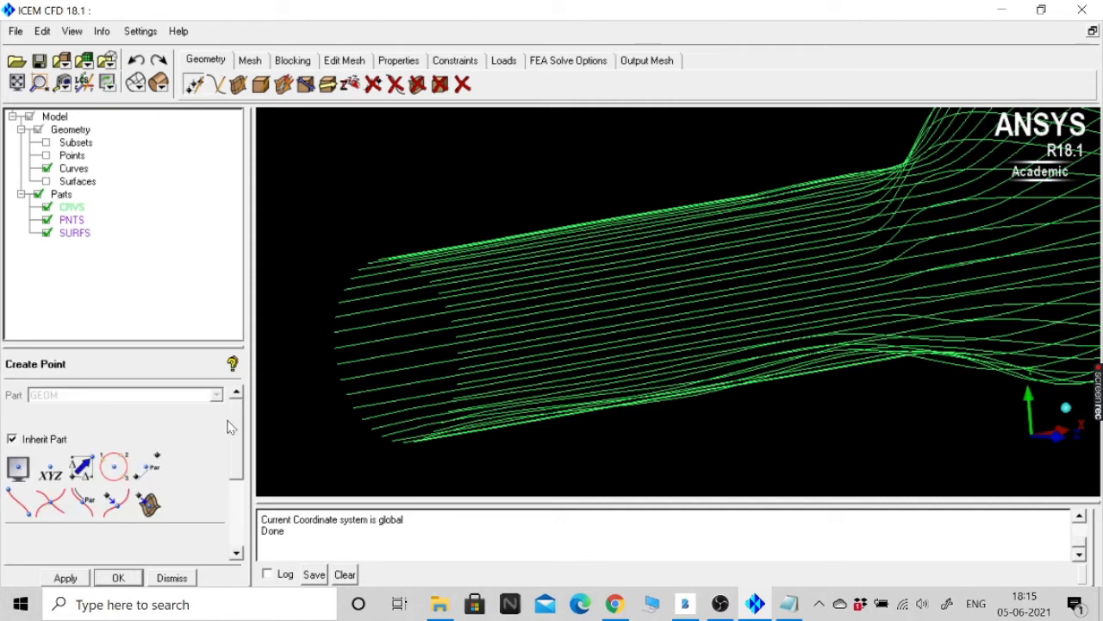
pyautogui.click(51, 468)
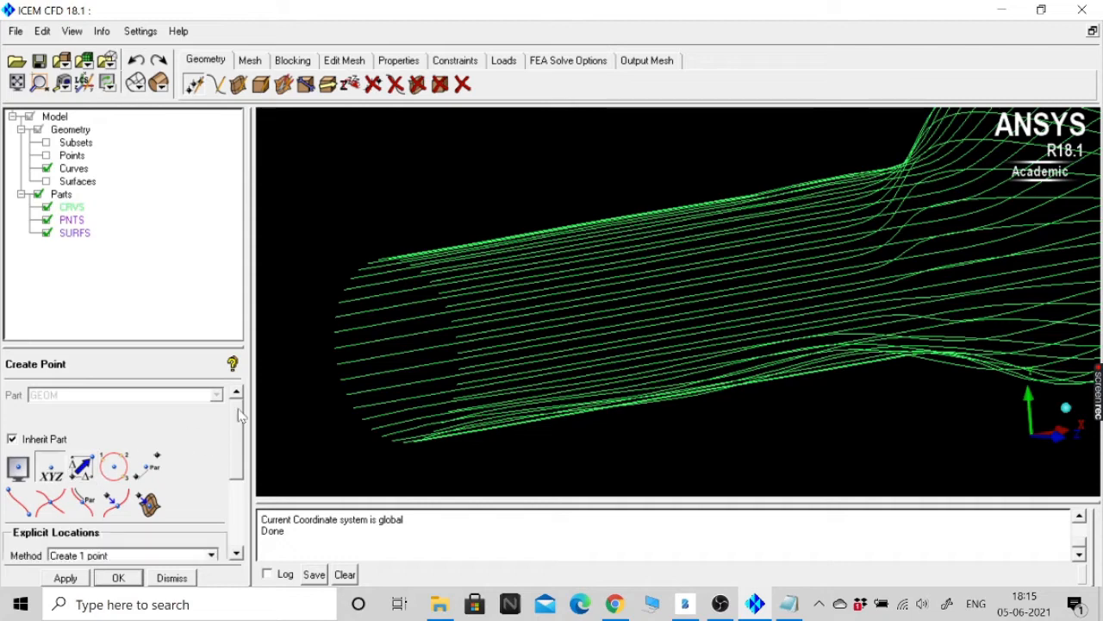
pyautogui.moveTo(242, 440); pyautogui.dragTo(240, 504)
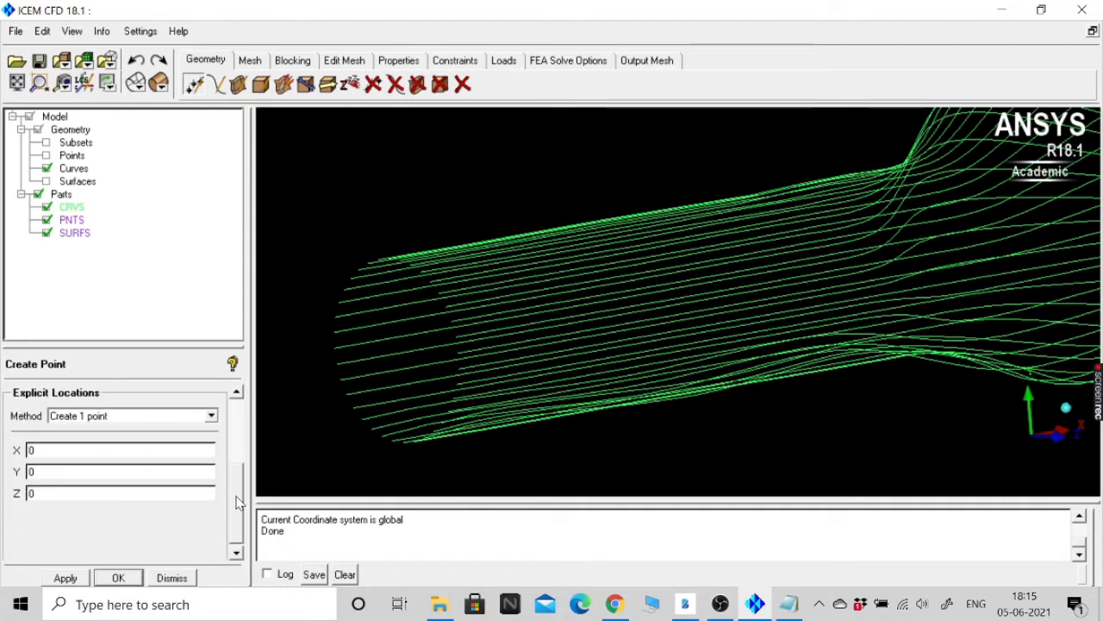
pyautogui.doubleClick(33, 450)
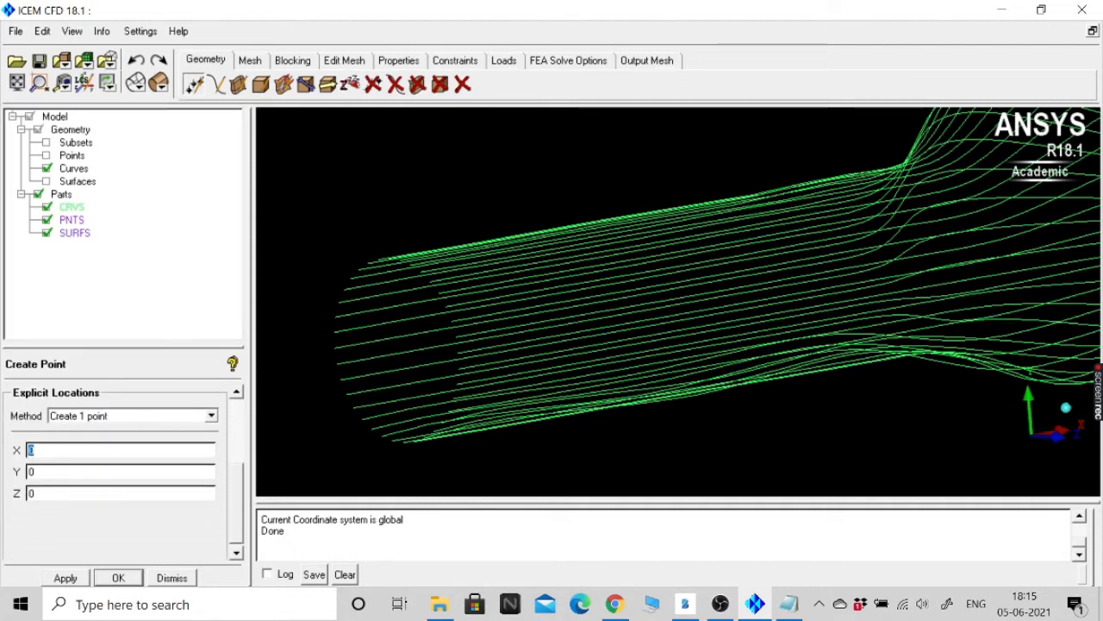
pyautogui.press('BackSpace')
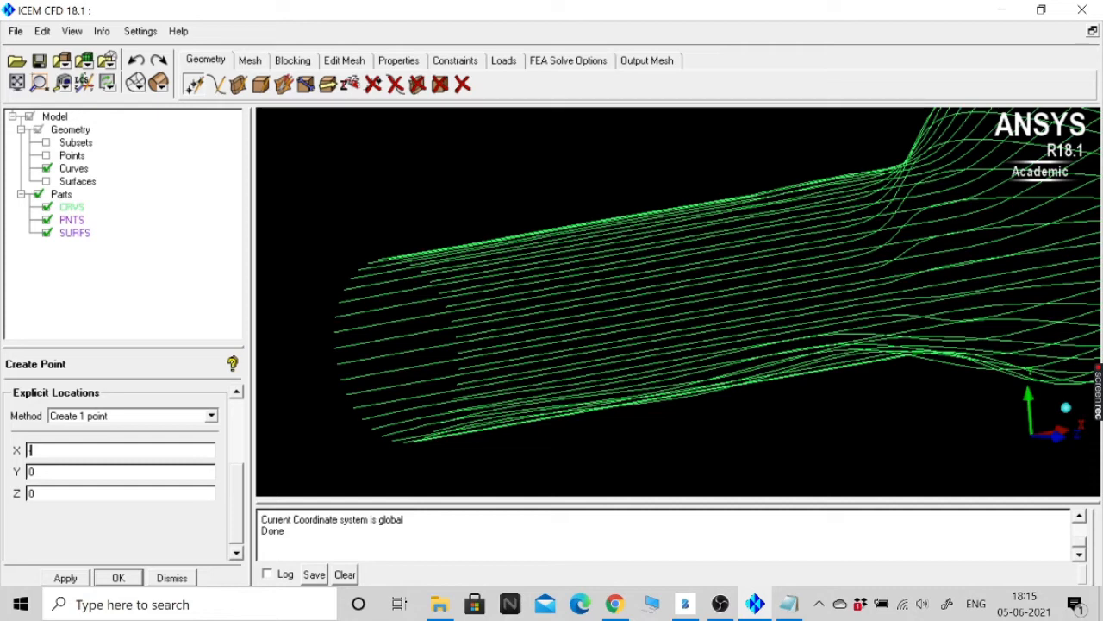
pyautogui.write('-.035')
pyautogui.click(46, 156)
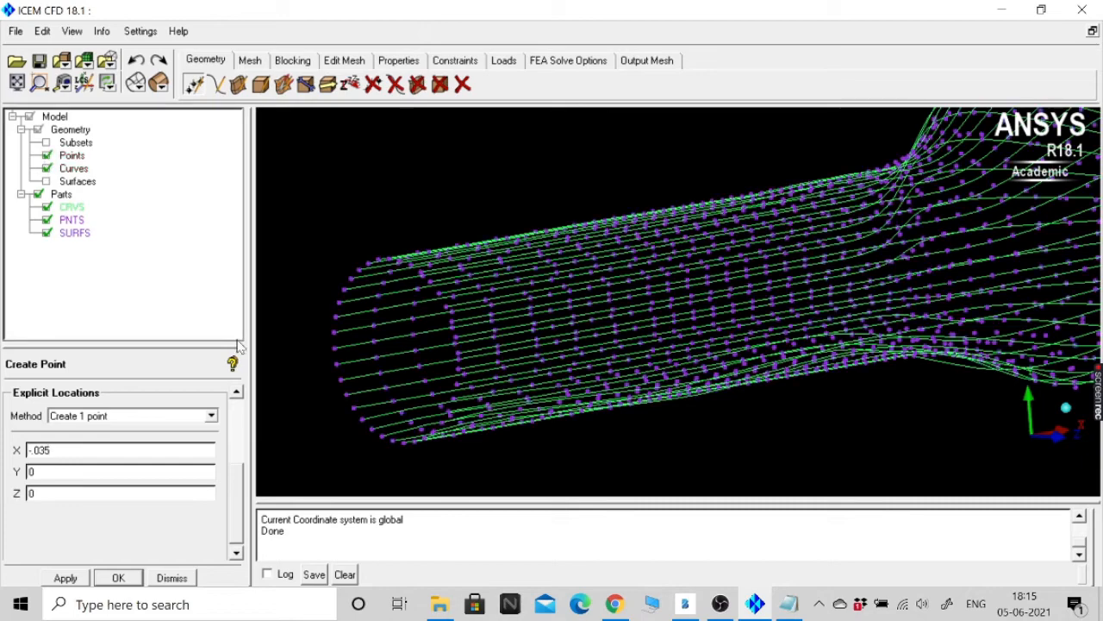
pyautogui.click(69, 579)
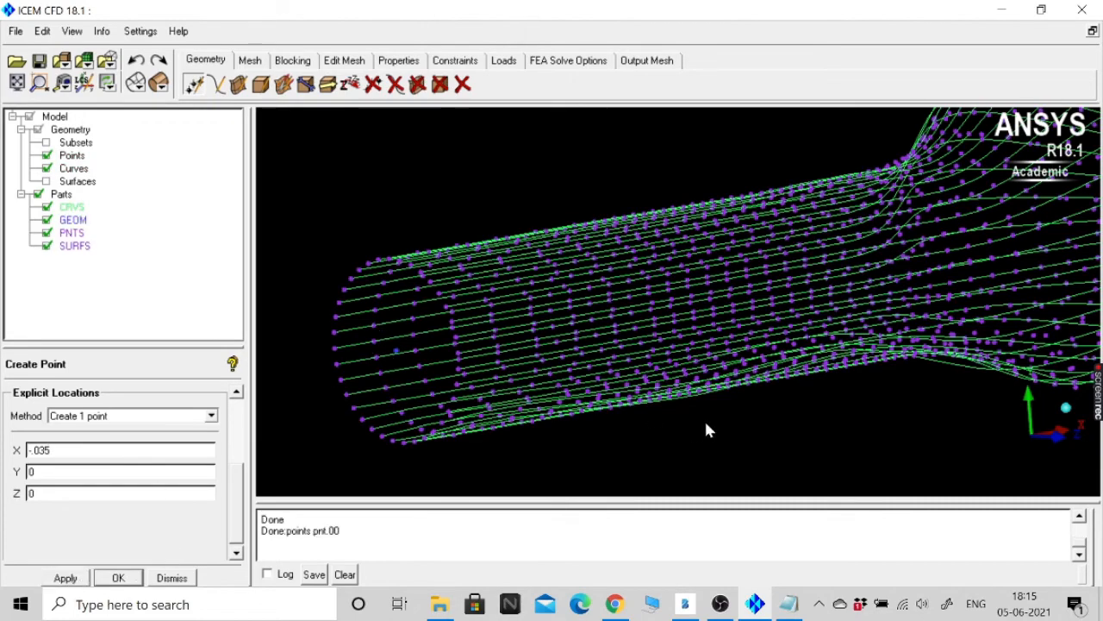
pyautogui.moveTo(718, 423); pyautogui.dragTo(658, 430)
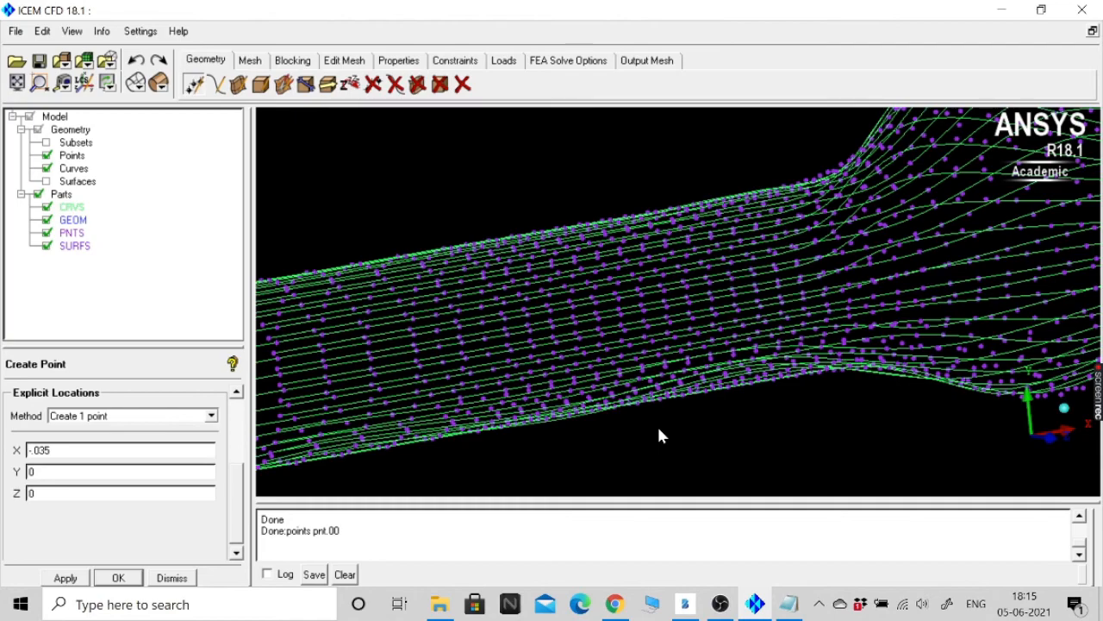
# Create a second point by explicit coordinates at X 0.07, Y 0, Z 0, inside the tube's opposite end opening
pyautogui.scroll(-10, 579, 428)
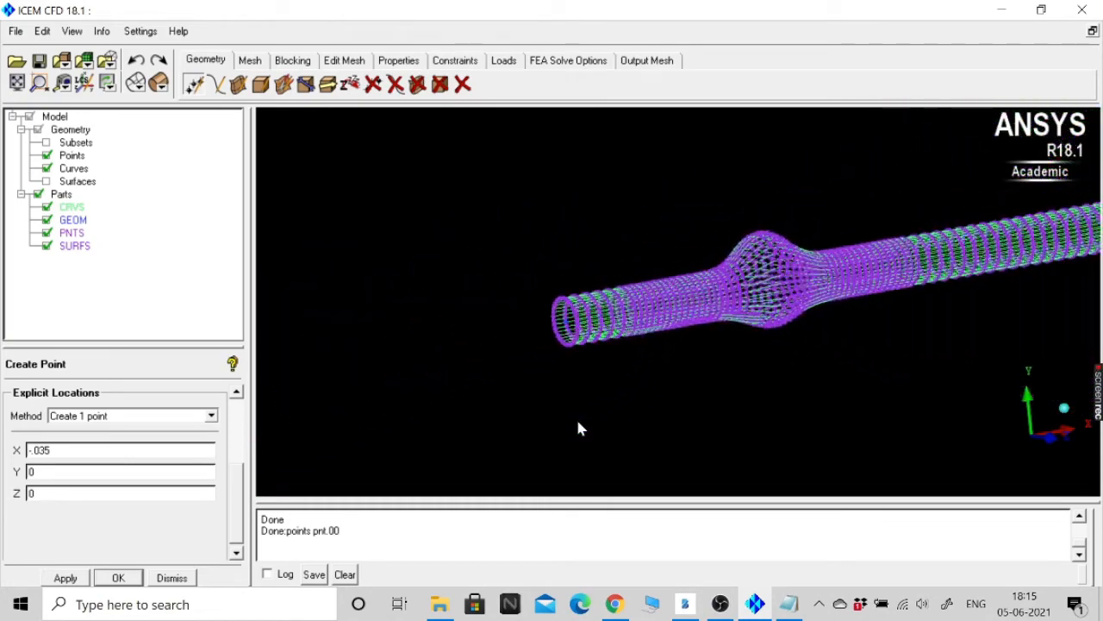
pyautogui.scroll(-3, 578, 422)
pyautogui.moveTo(757, 343); pyautogui.dragTo(212, 496, button='middle')
pyautogui.scroll(5, 454, 357)
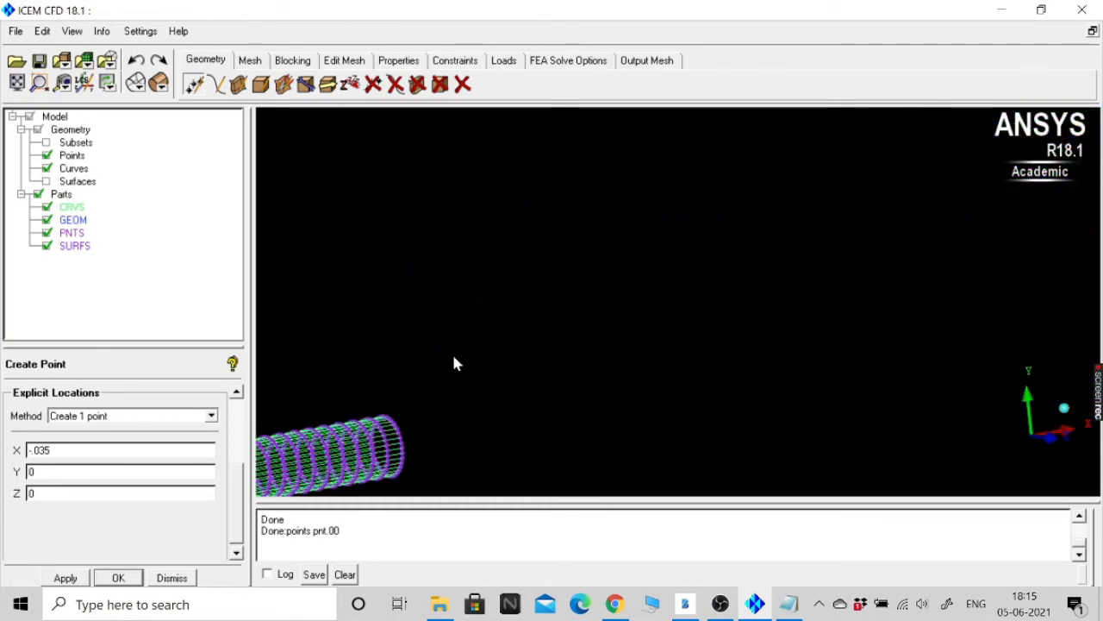
pyautogui.moveTo(453, 357); pyautogui.dragTo(830, 268, button='middle')
pyautogui.scroll(6, 827, 265)
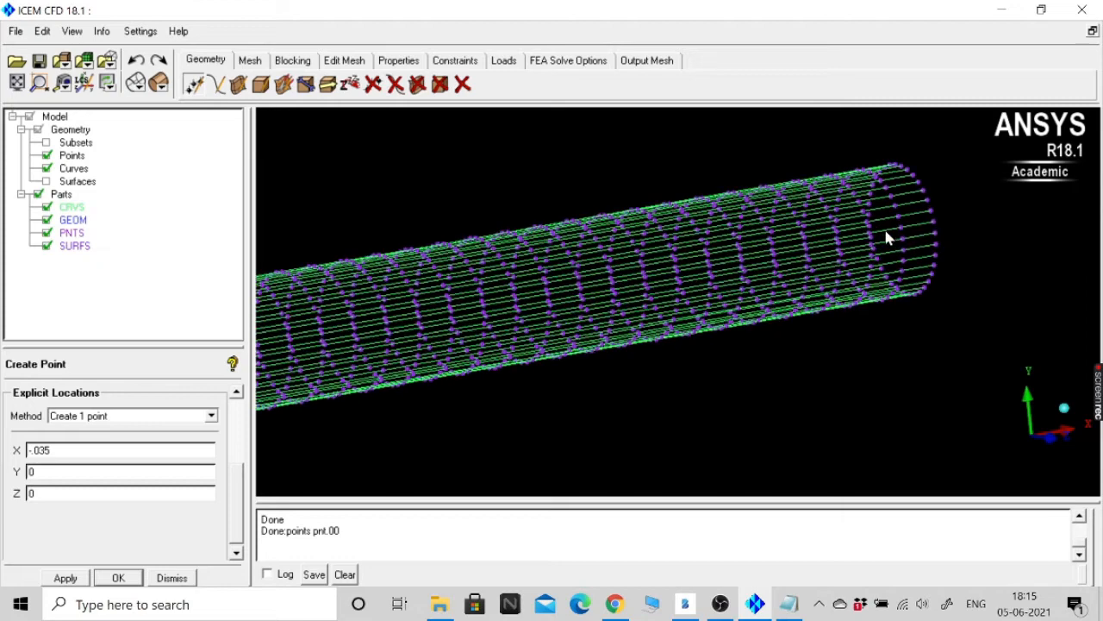
pyautogui.doubleClick(67, 455)
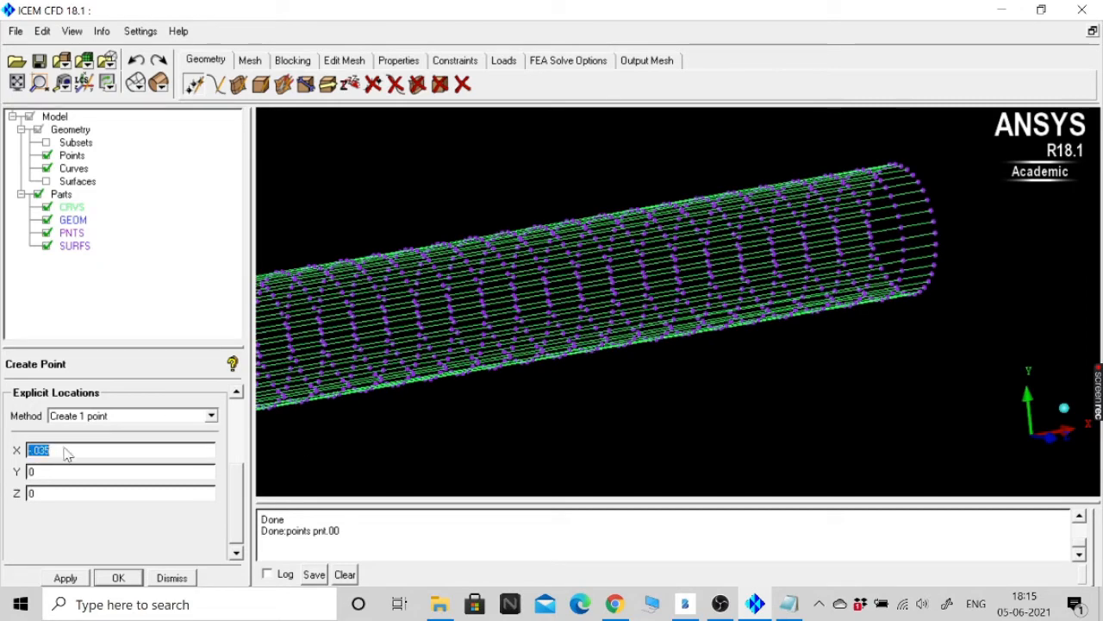
pyautogui.write('0.07')
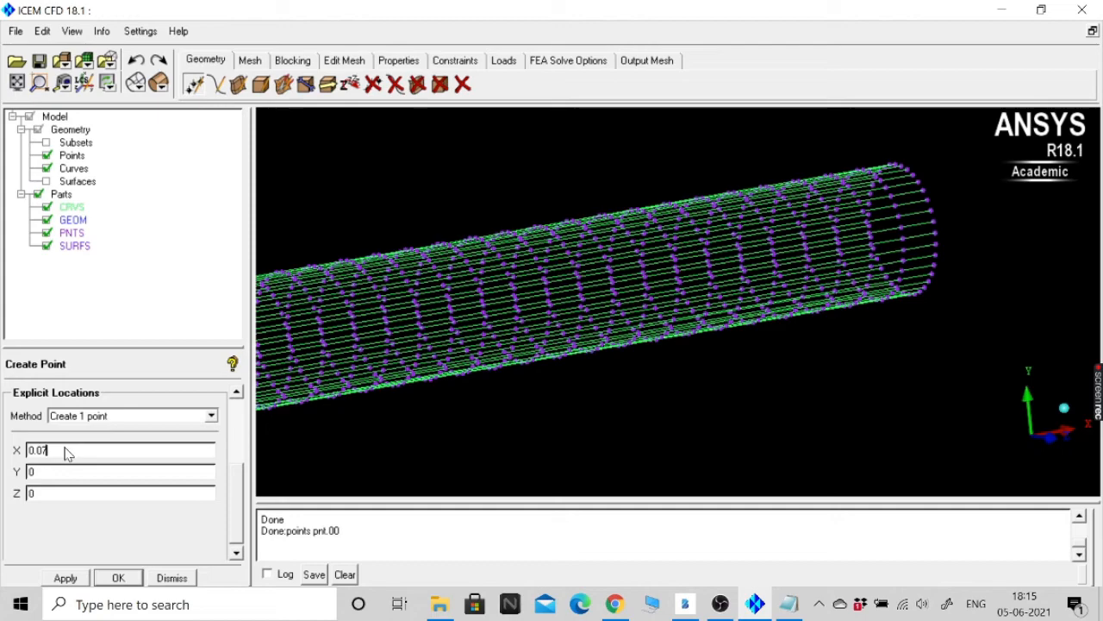
pyautogui.click(79, 586)
pyautogui.moveTo(1009, 362); pyautogui.dragTo(932, 401)
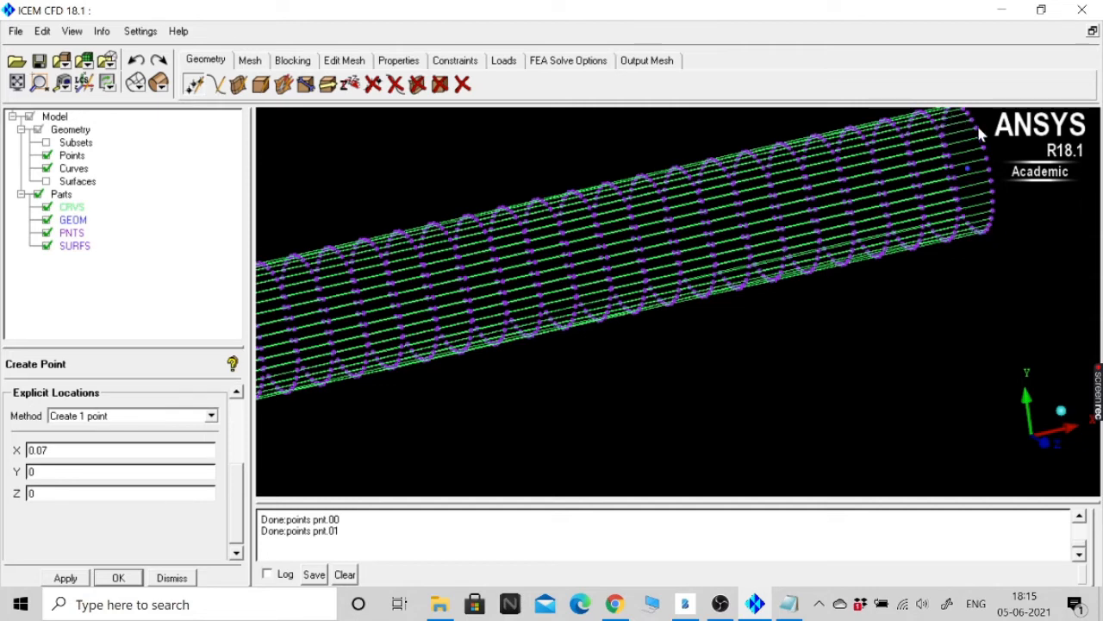
# Examine the tube along its length, from the open end at X -.035 across the bulge to the long straight section
pyautogui.scroll(-5, 527, 441)
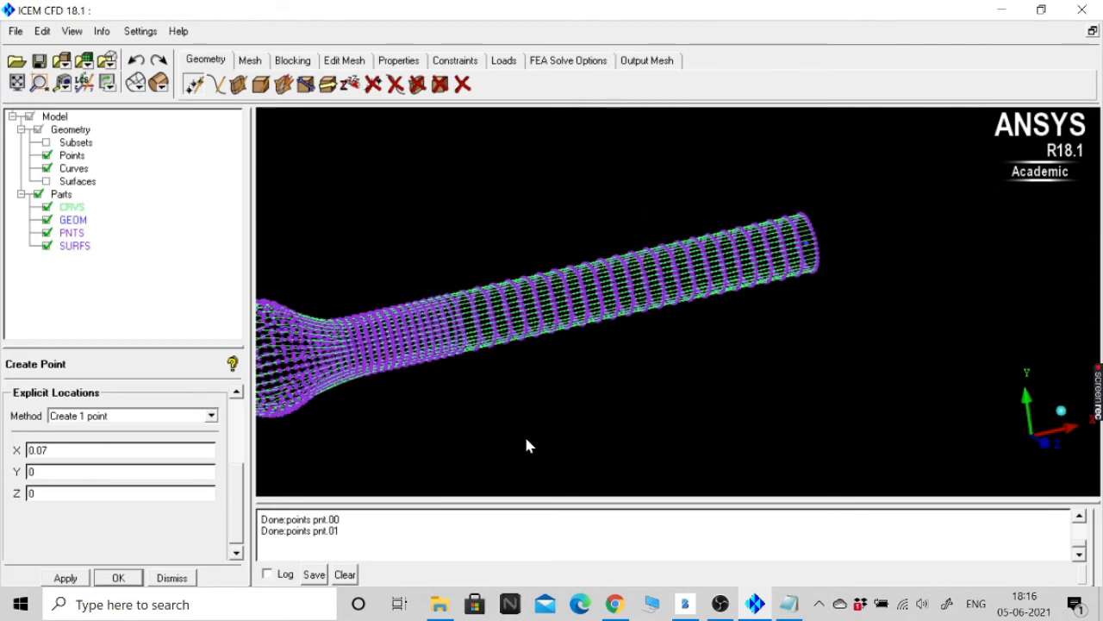
pyautogui.scroll(-1, 526, 438)
pyautogui.moveTo(526, 439); pyautogui.dragTo(1094, 224, button='middle')
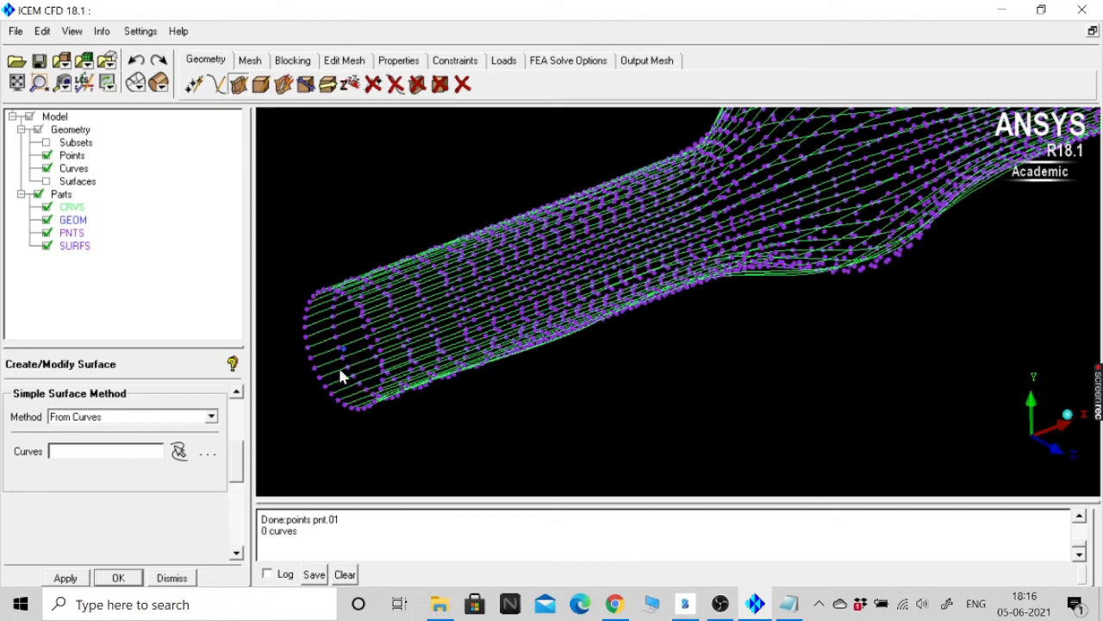
pyautogui.scroll(-1, 341, 370)
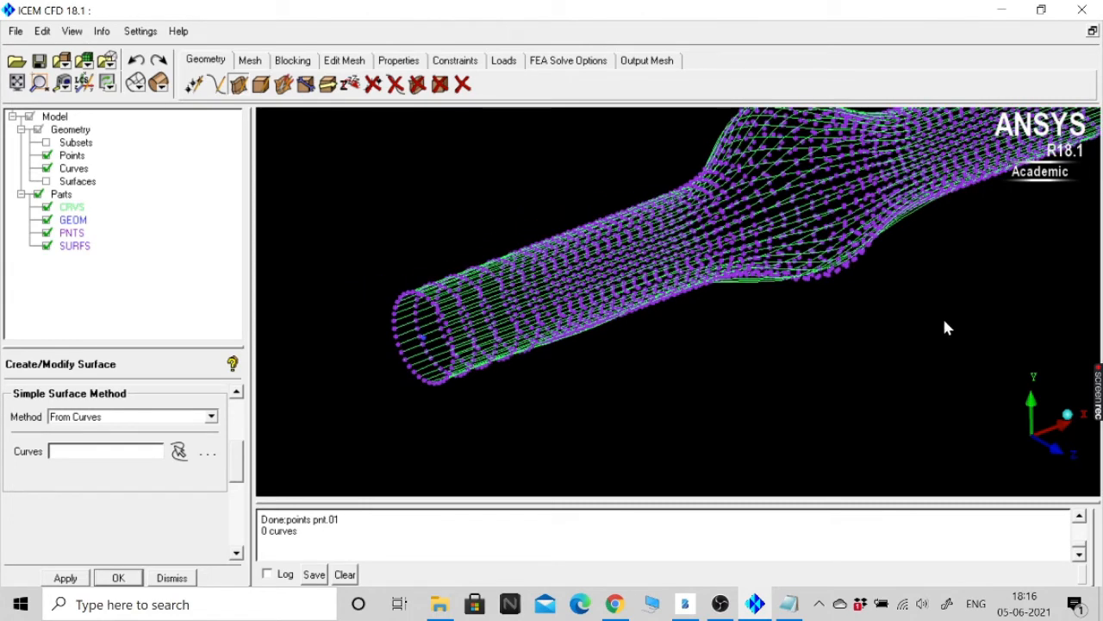
pyautogui.scroll(-1, 765, 424)
pyautogui.moveTo(763, 329); pyautogui.dragTo(575, 469, button='middle')
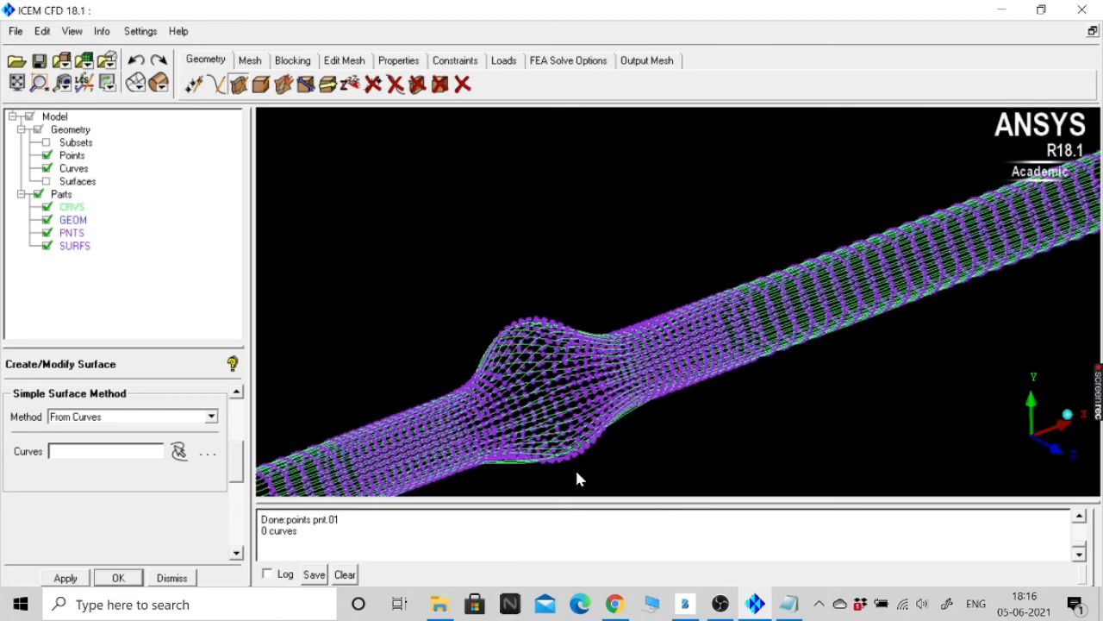
pyautogui.moveTo(939, 288); pyautogui.dragTo(646, 385, button='middle')
pyautogui.moveTo(435, 477); pyautogui.dragTo(693, 391, button='middle')
# Create a circle around the tube's end opening, centered on the X -.035 point and passing through two rim points
pyautogui.click(217, 83)
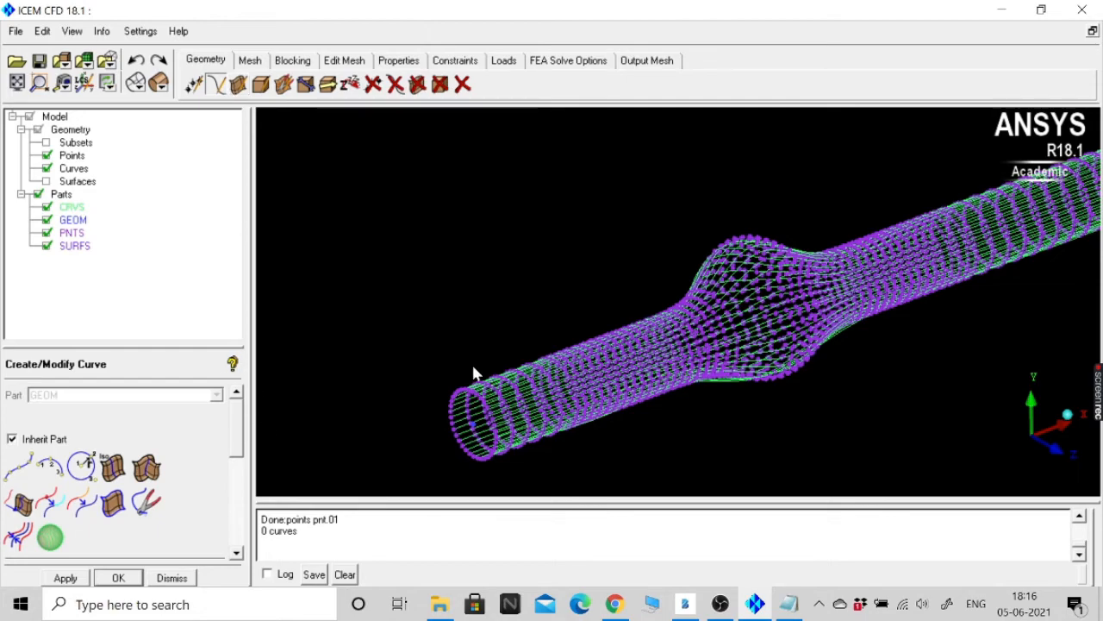
pyautogui.scroll(3, 479, 370)
pyautogui.moveTo(488, 370); pyautogui.dragTo(538, 180, button='middle')
pyautogui.moveTo(538, 180); pyautogui.dragTo(505, 273, button='right')
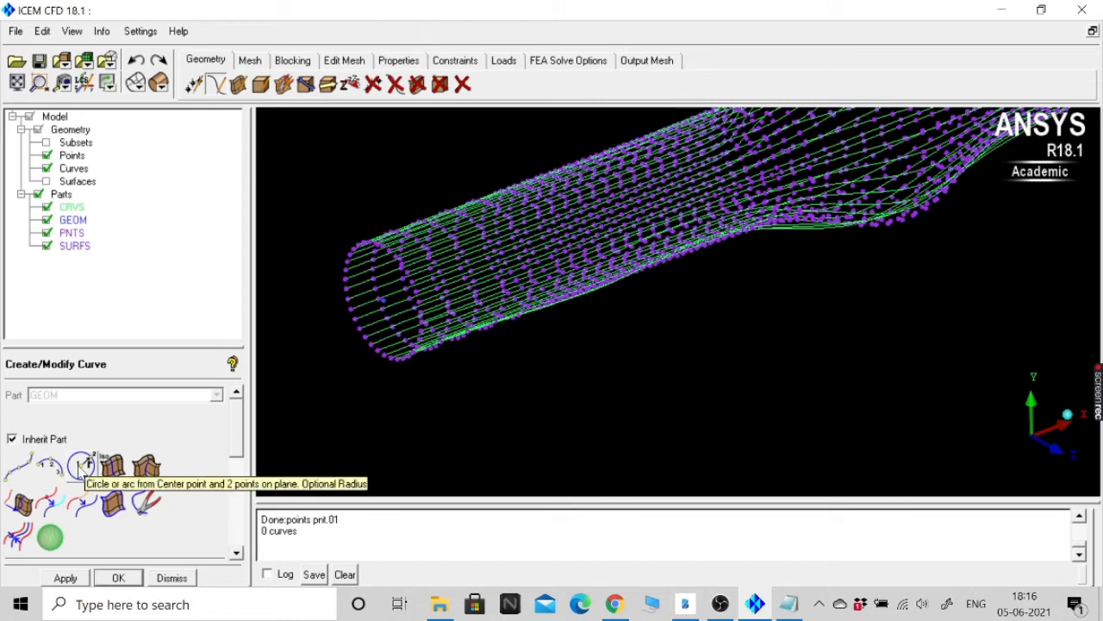
pyautogui.click(82, 466)
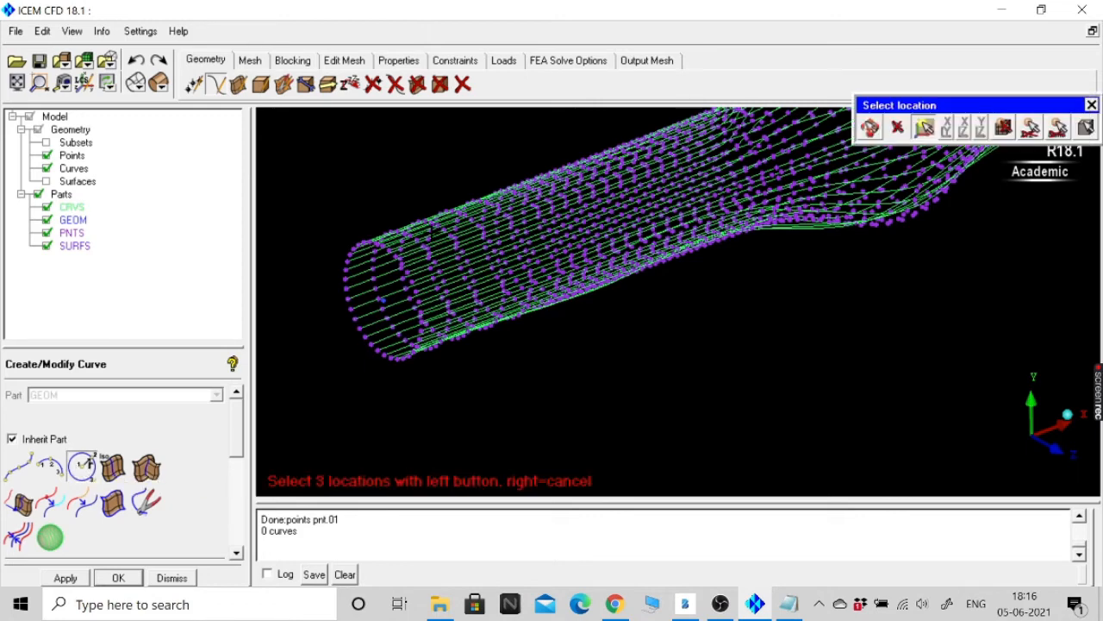
pyautogui.scroll(2, 431, 231)
pyautogui.scroll(-2, 353, 327)
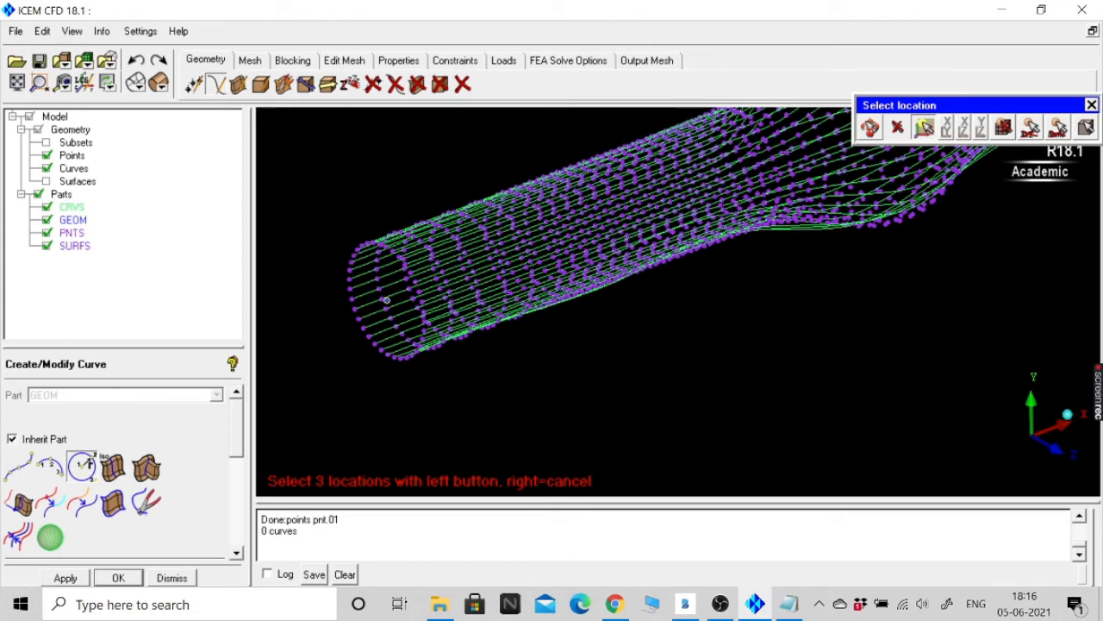
pyautogui.click(357, 249)
pyautogui.click(369, 337)
pyautogui.rightClick(333, 369)
# Create a circle around the opposite end opening, centered on the X 0.07 point and passing through two rim points
pyautogui.scroll(-2, 334, 369)
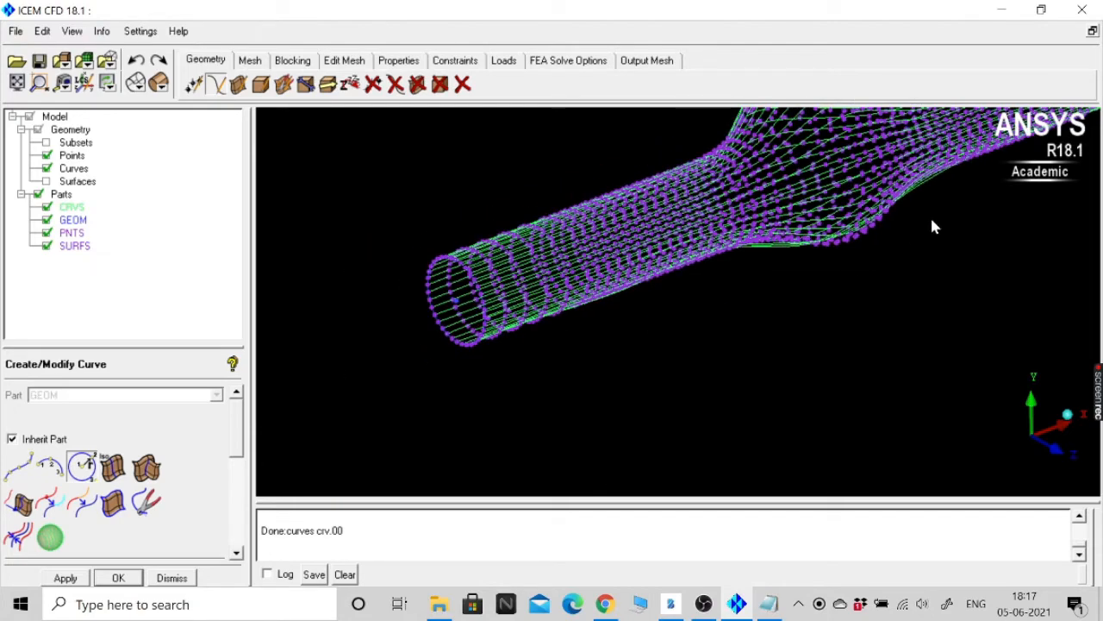
pyautogui.moveTo(919, 241); pyautogui.dragTo(674, 385)
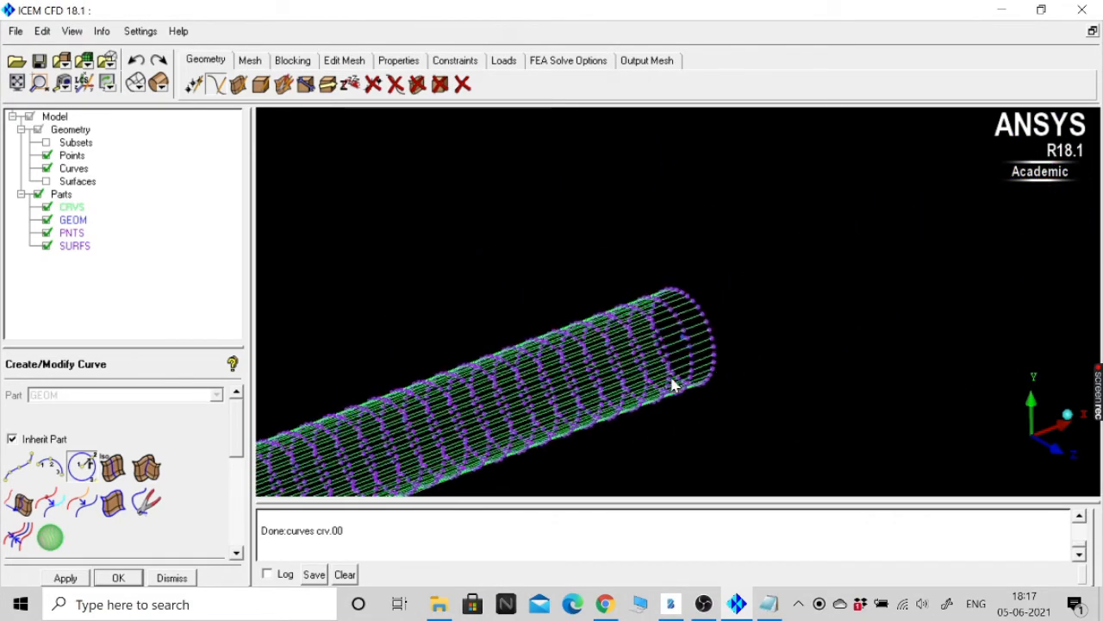
pyautogui.scroll(4, 674, 385)
pyautogui.moveTo(892, 349); pyautogui.dragTo(854, 240, button='middle')
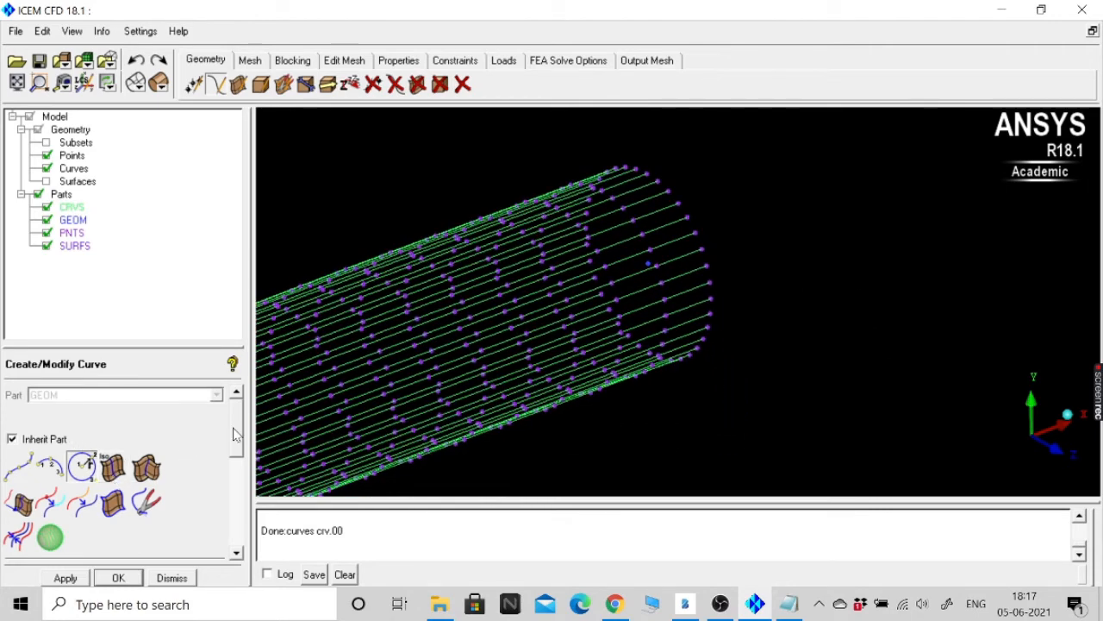
pyautogui.moveTo(234, 428)
pyautogui.mouseDown()
pyautogui.moveTo(234, 464)
pyautogui.moveTo(234, 431)
pyautogui.mouseUp()
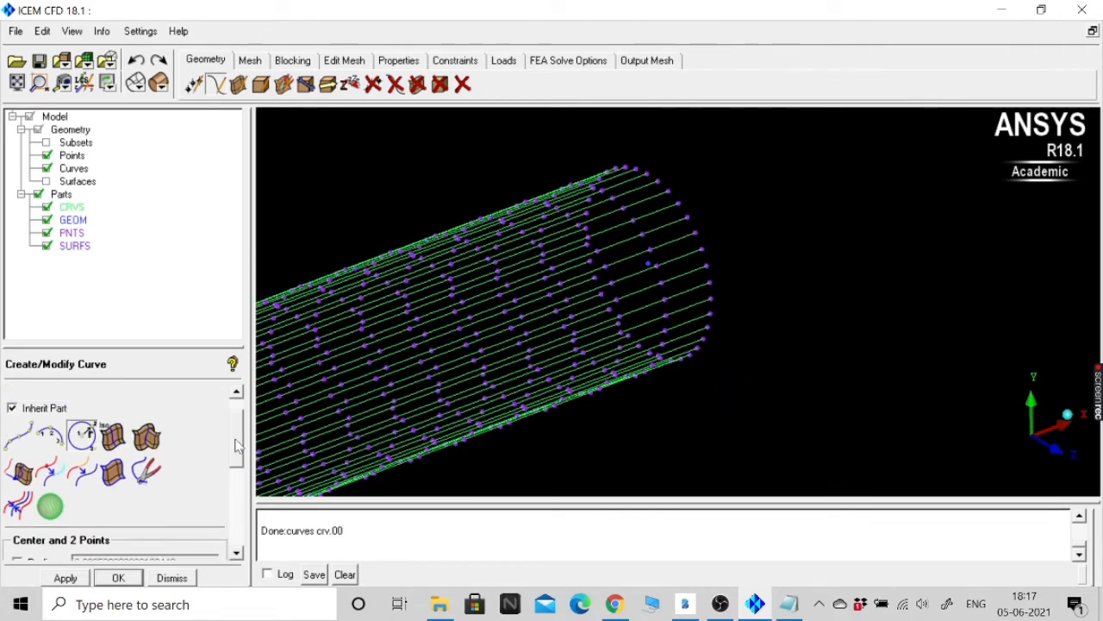
pyautogui.click(91, 443)
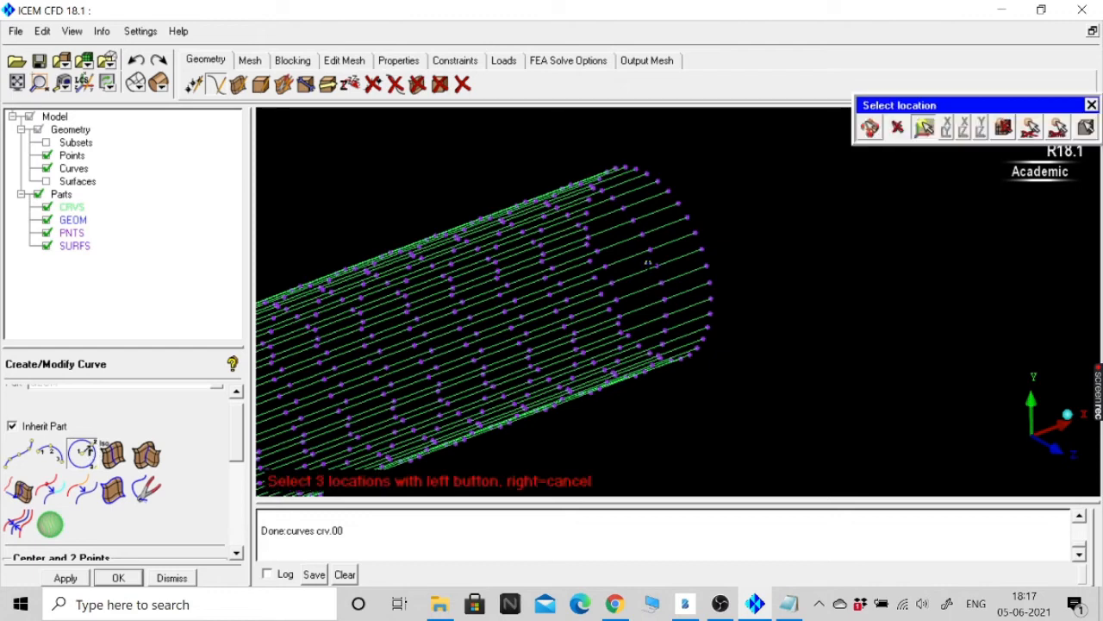
pyautogui.click(648, 264)
pyautogui.click(646, 174)
pyautogui.click(704, 339)
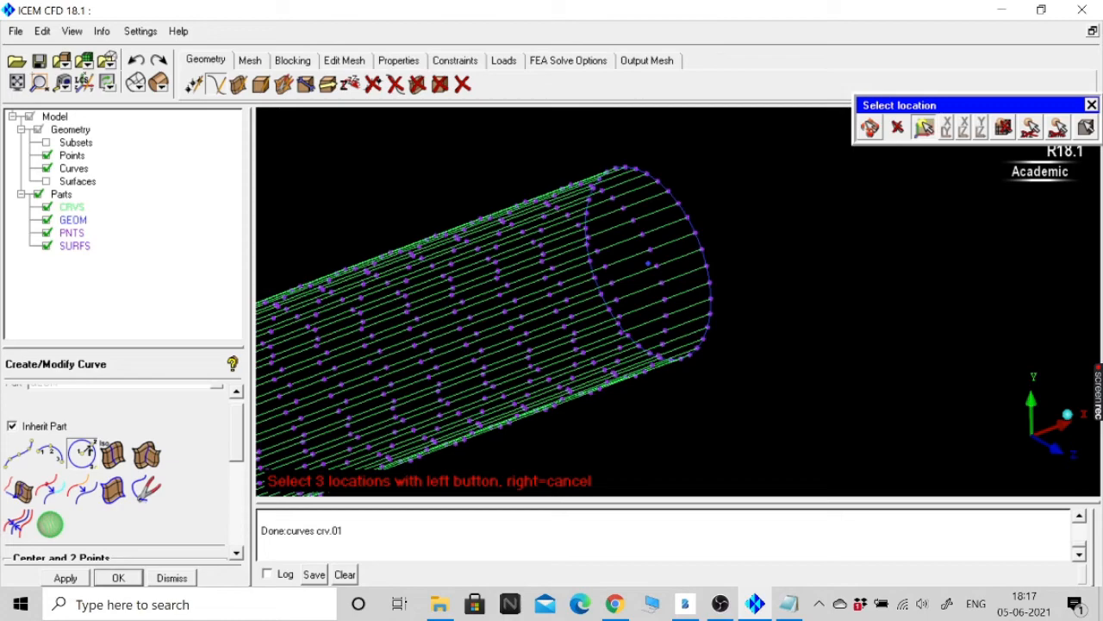
pyautogui.rightClick(807, 256)
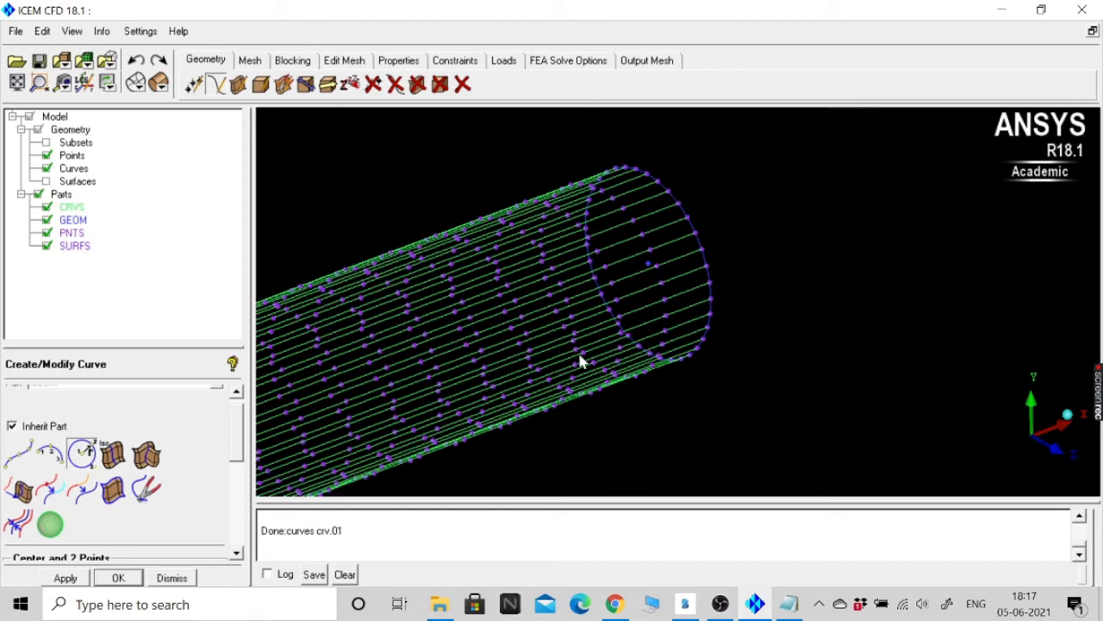
# Create a simple surface with the From Curves method on the circle at the X -.035 end, and display surfaces without the points
pyautogui.scroll(-5, 594, 441)
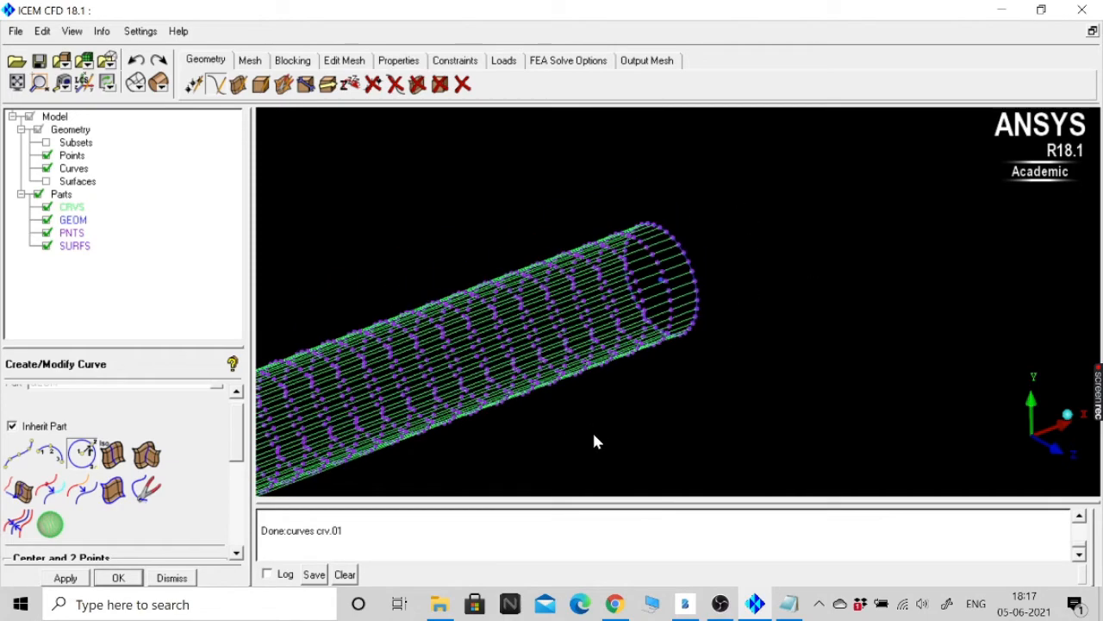
pyautogui.moveTo(399, 426); pyautogui.dragTo(876, 311, button='middle')
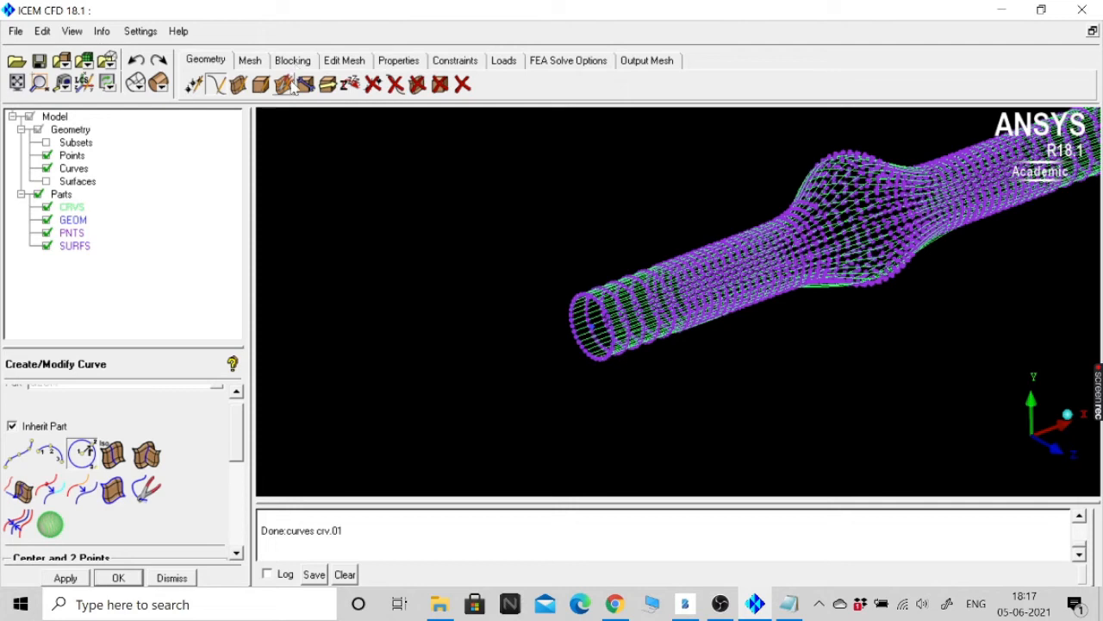
pyautogui.click(240, 86)
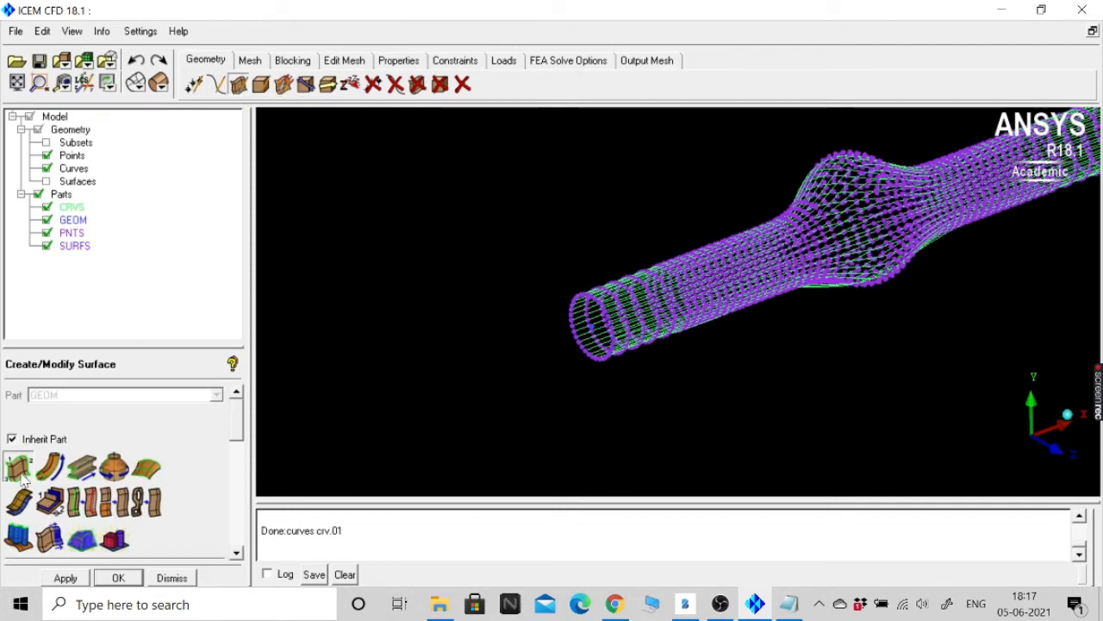
pyautogui.click(21, 477)
pyautogui.moveTo(241, 425); pyautogui.dragTo(240, 468)
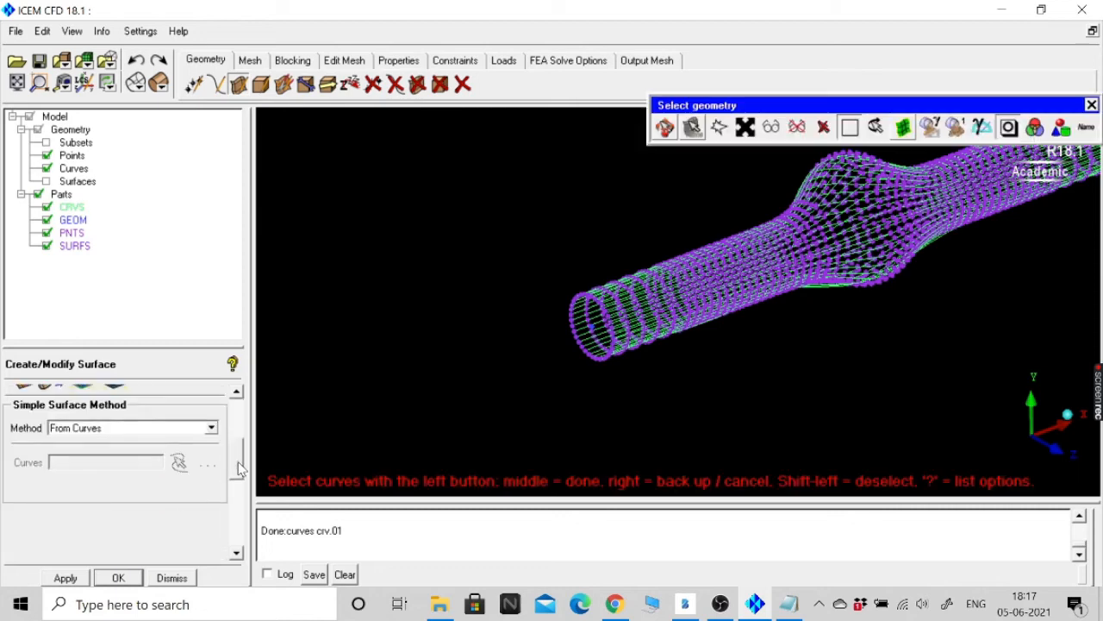
pyautogui.scroll(-1, 239, 468)
pyautogui.click(211, 388)
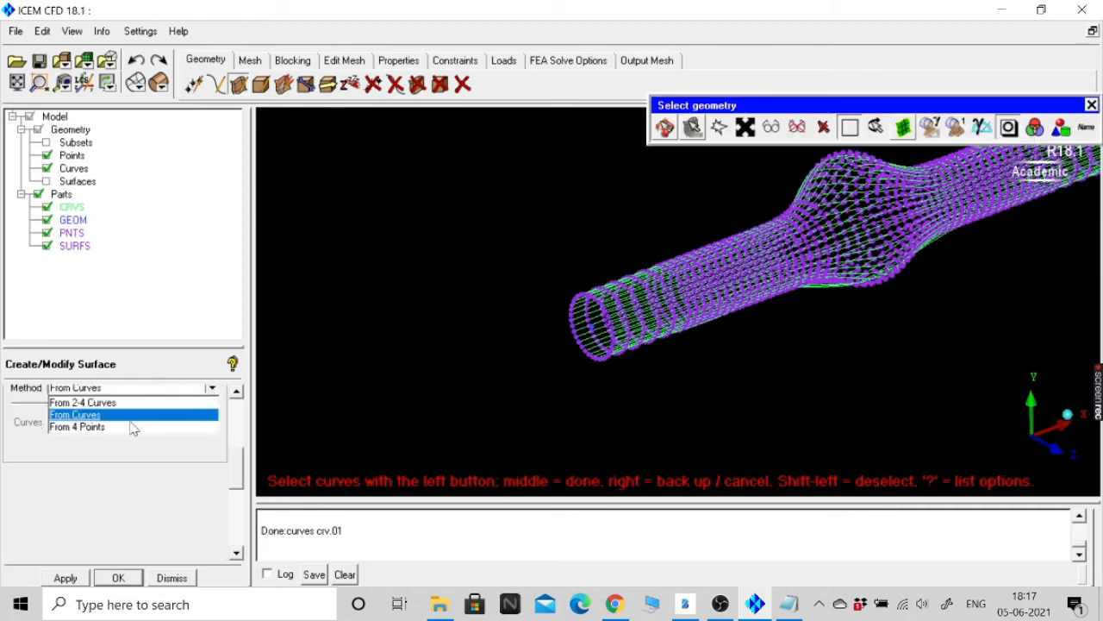
pyautogui.click(95, 416)
pyautogui.scroll(2, 532, 314)
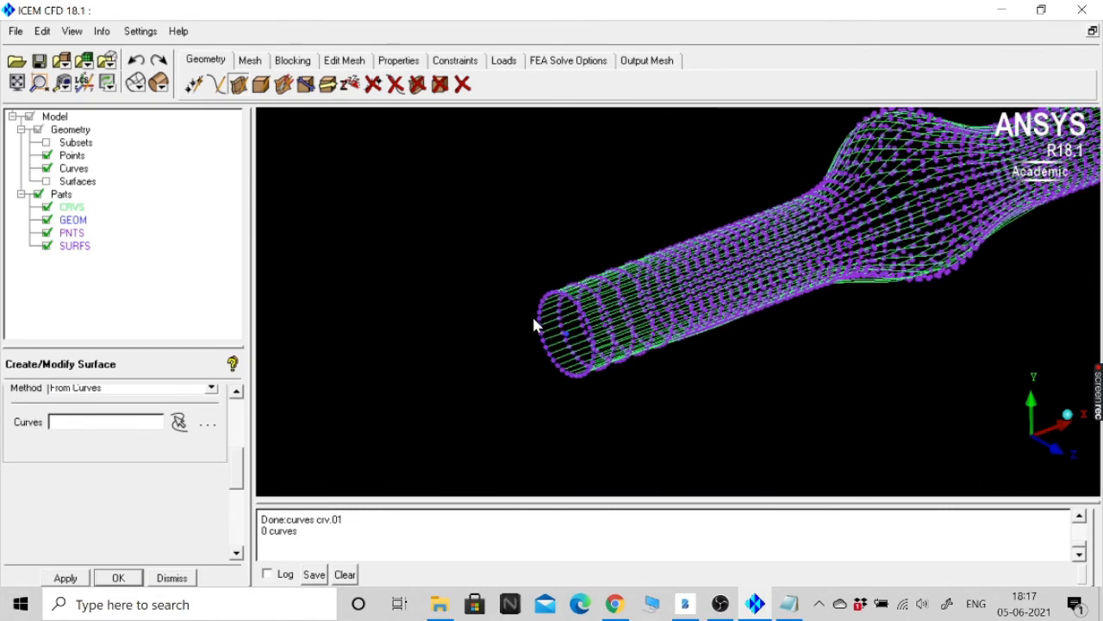
pyautogui.scroll(3, 532, 321)
pyautogui.click(178, 421)
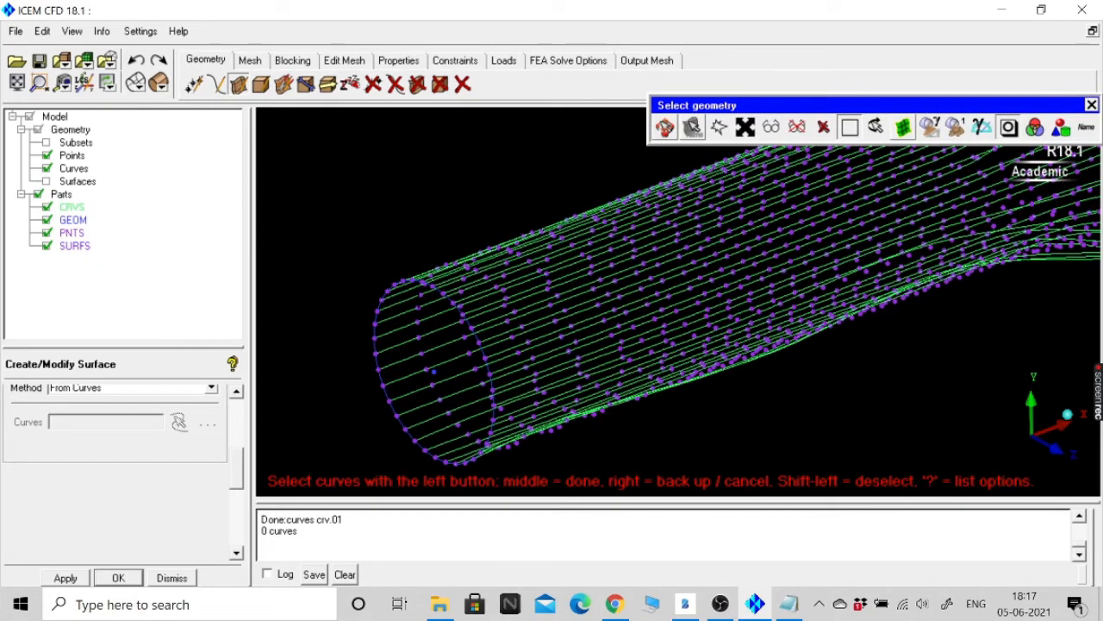
pyautogui.click(439, 457)
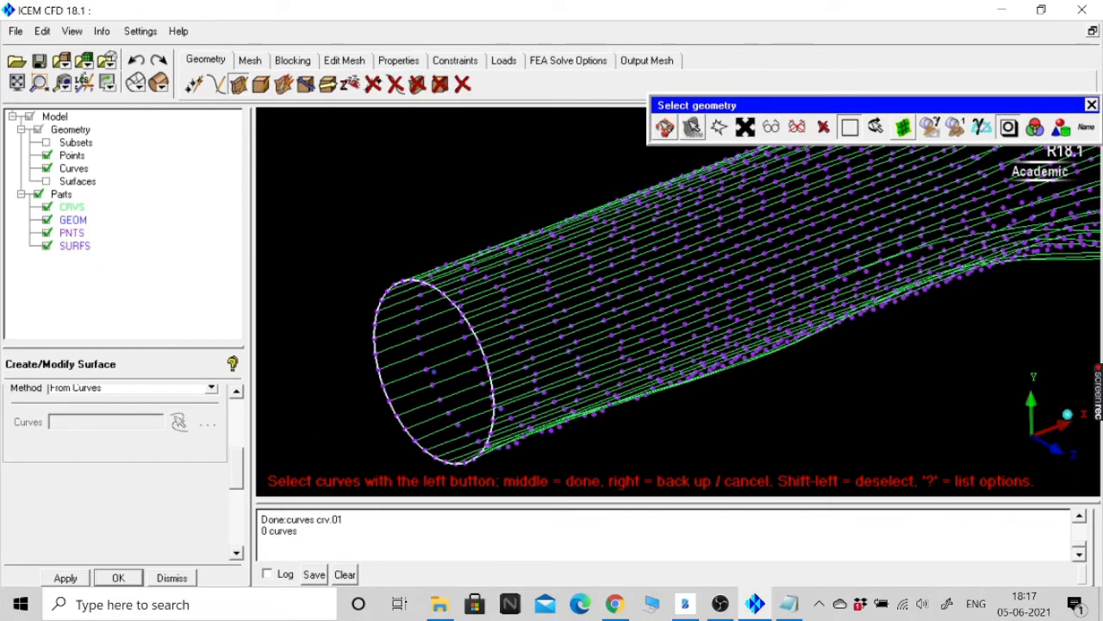
pyautogui.middleClick(336, 244)
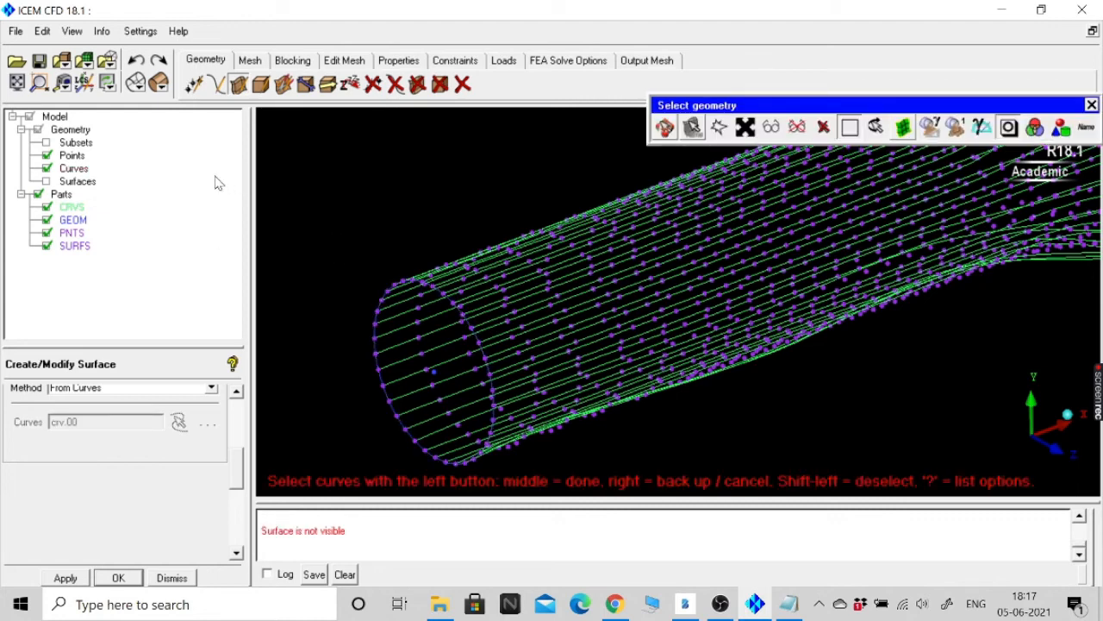
pyautogui.click(46, 182)
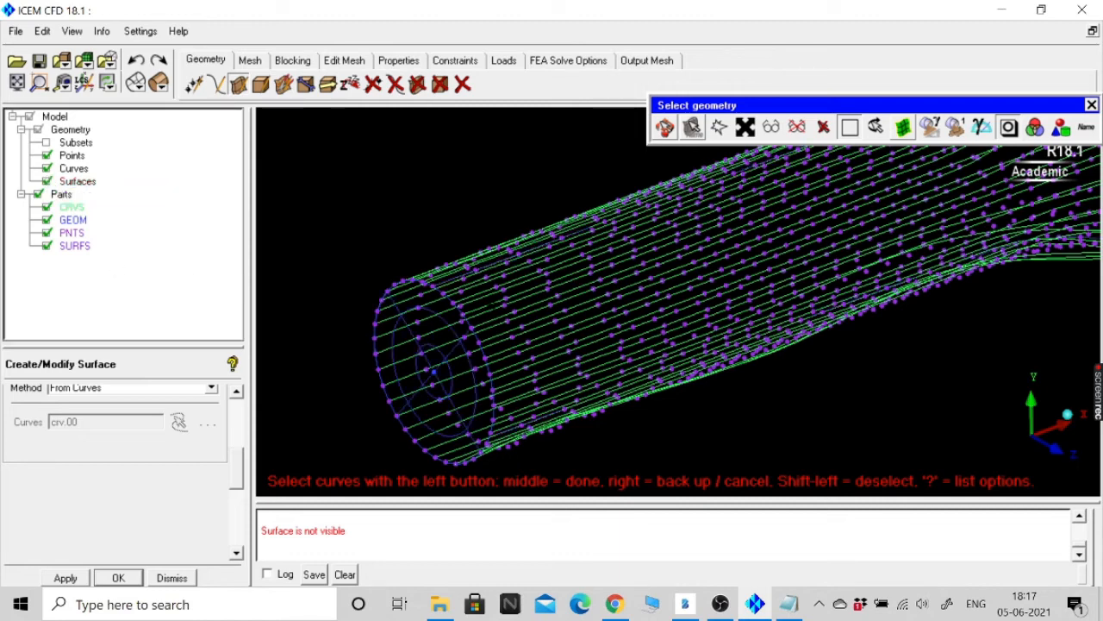
pyautogui.click(46, 156)
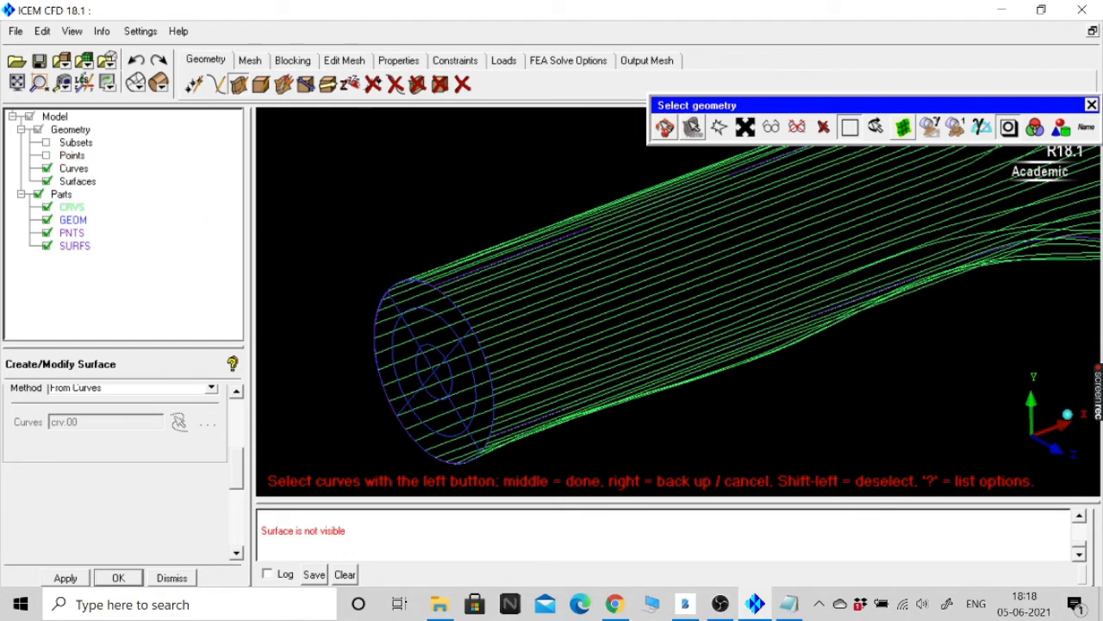
# Create a simple surface with the From Curves method on the end circle at the X 0.07 end of the tube
pyautogui.press('F9')
pyautogui.moveTo(901, 294); pyautogui.dragTo(502, 410)
pyautogui.moveTo(698, 319); pyautogui.dragTo(664, 353)
pyautogui.middleClick(662, 345)
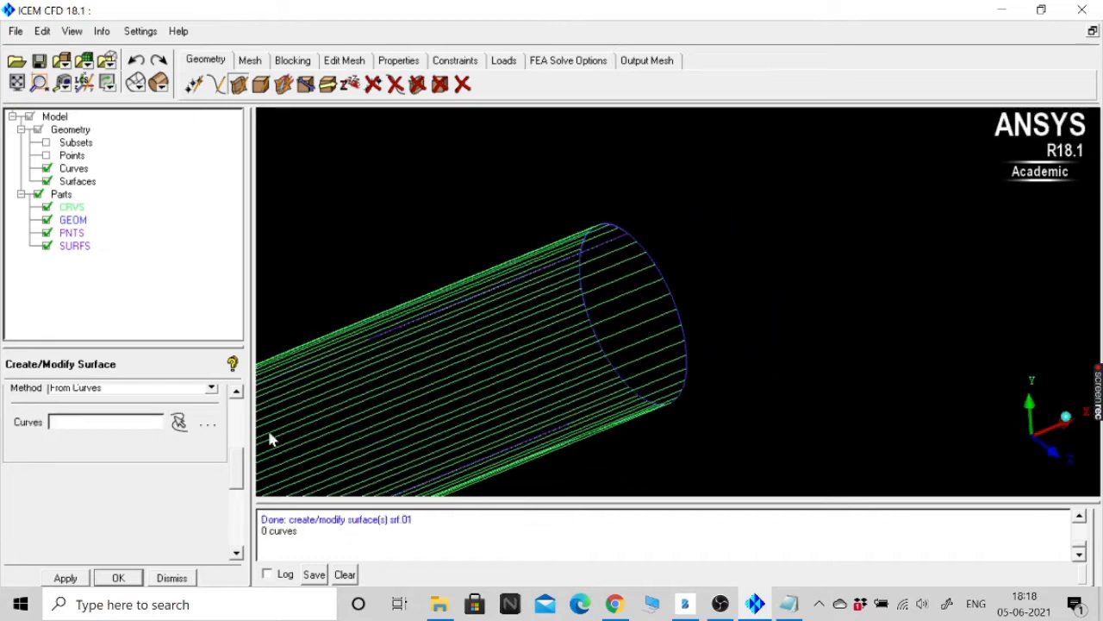
pyautogui.click(179, 423)
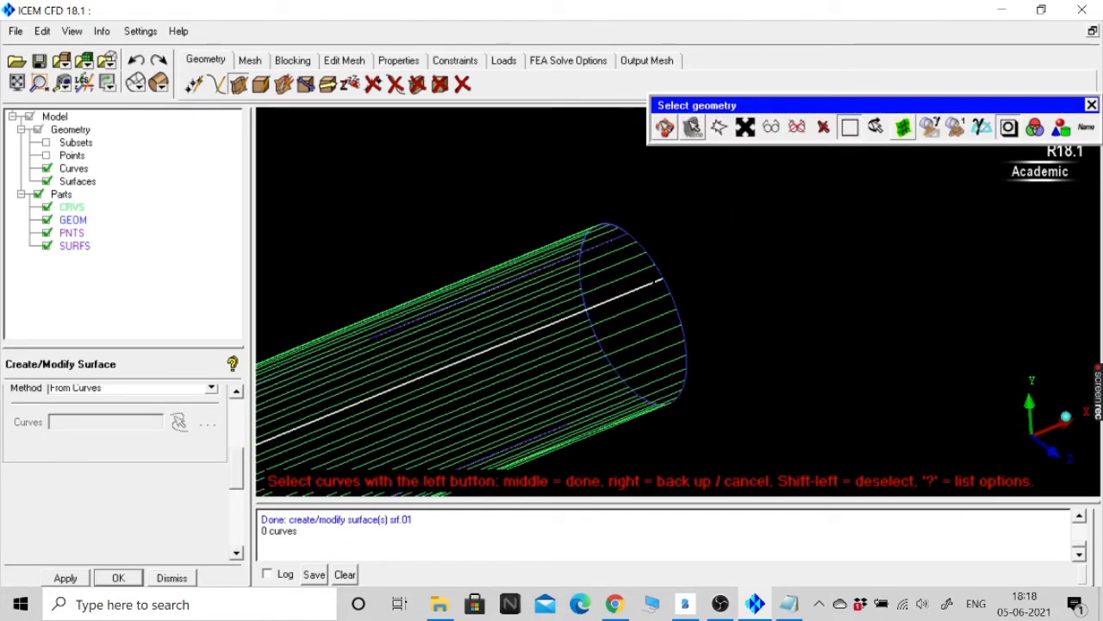
pyautogui.click(661, 275)
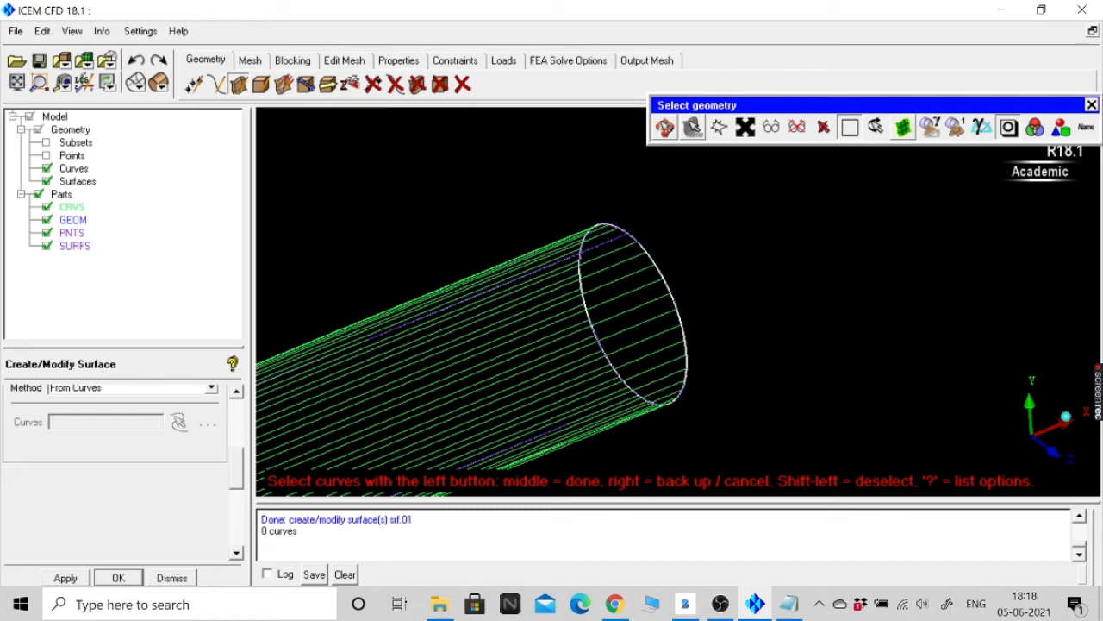
pyautogui.middleClick(759, 325)
pyautogui.middleClick(758, 325)
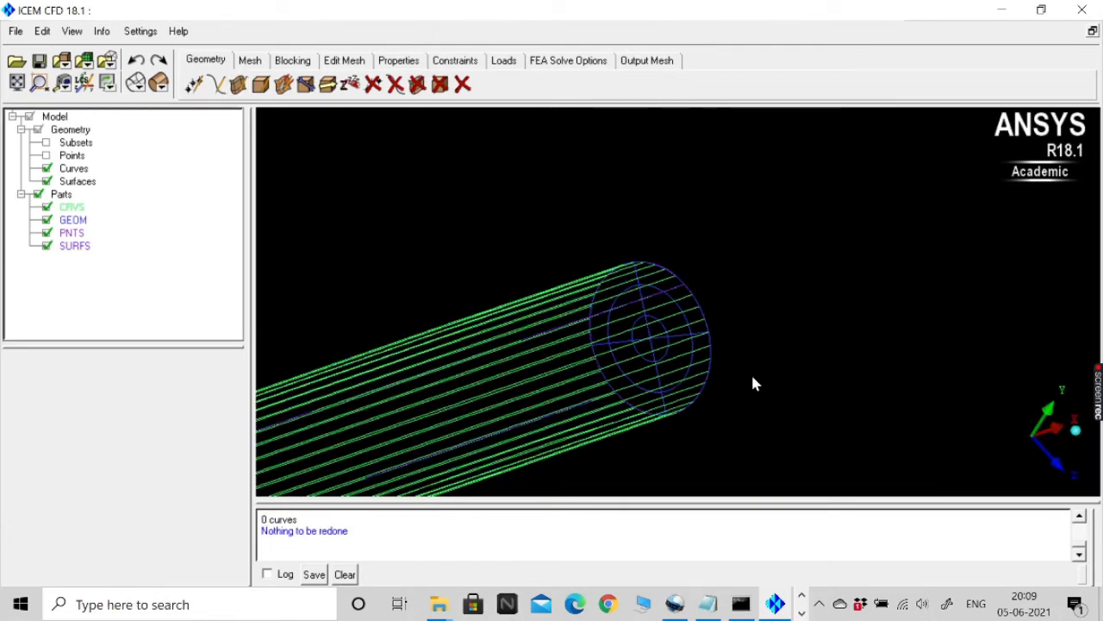
# Set up a material point body with the part name fluid, and display the points with curves and surfaces hidden
pyautogui.scroll(1, 562, 353)
pyautogui.scroll(-5, 563, 353)
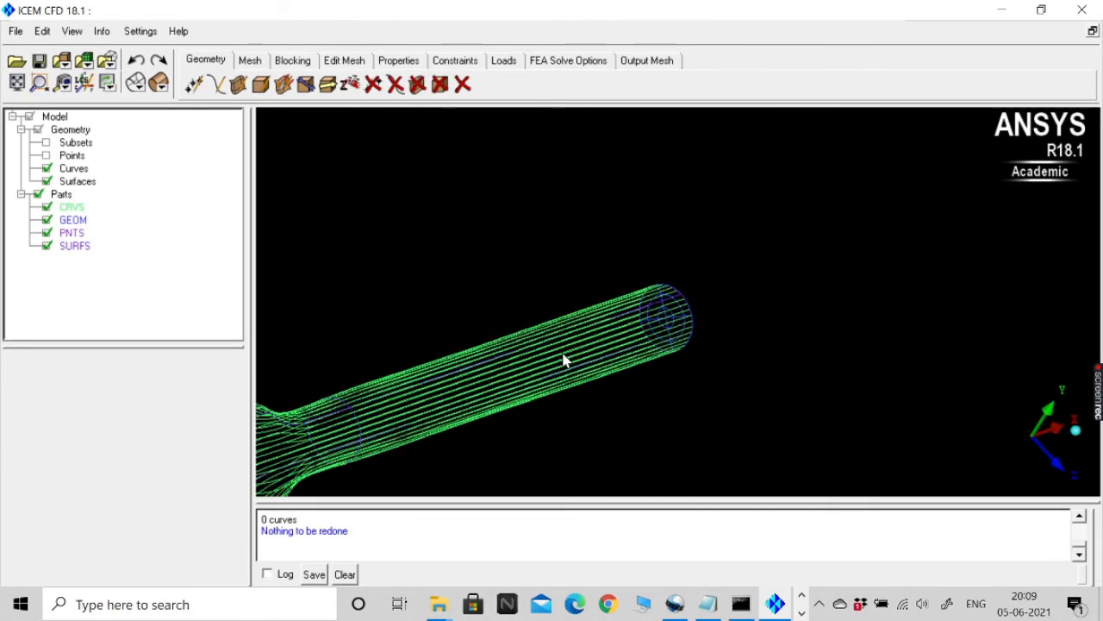
pyautogui.scroll(-3, 563, 360)
pyautogui.moveTo(428, 406); pyautogui.dragTo(623, 354, button='middle')
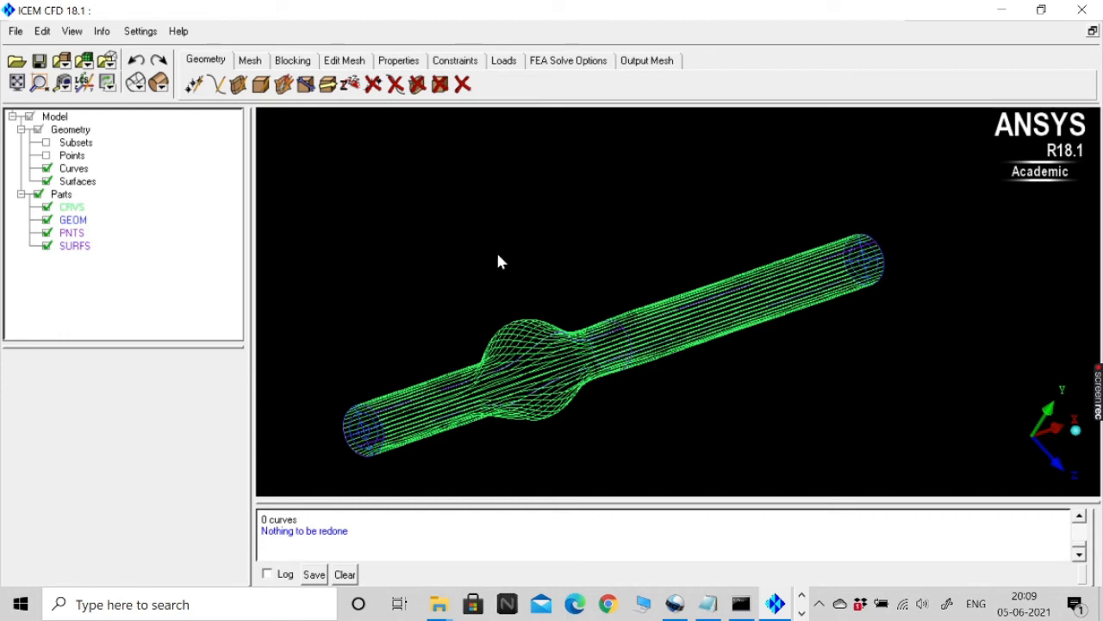
pyautogui.click(261, 86)
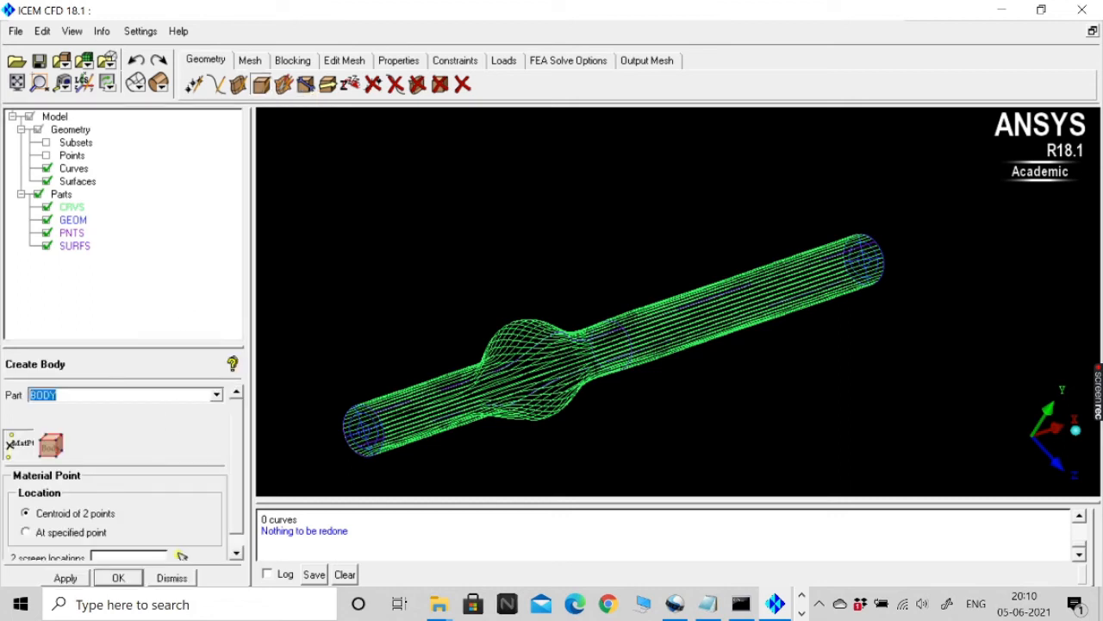
pyautogui.write('fluid')
pyautogui.scroll(-1, 238, 465)
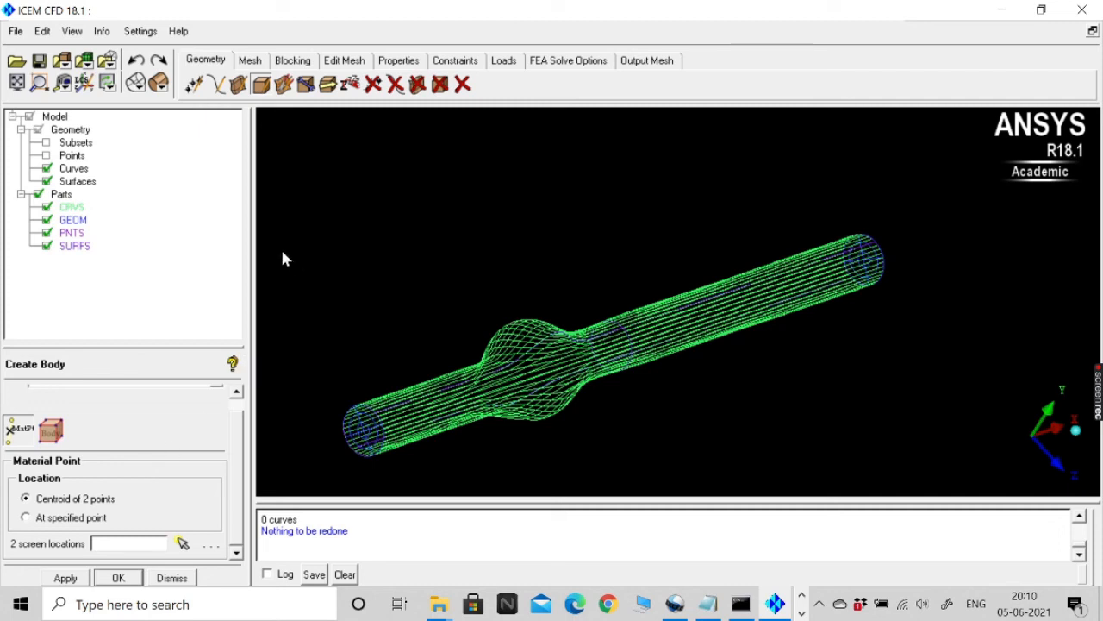
pyautogui.click(46, 156)
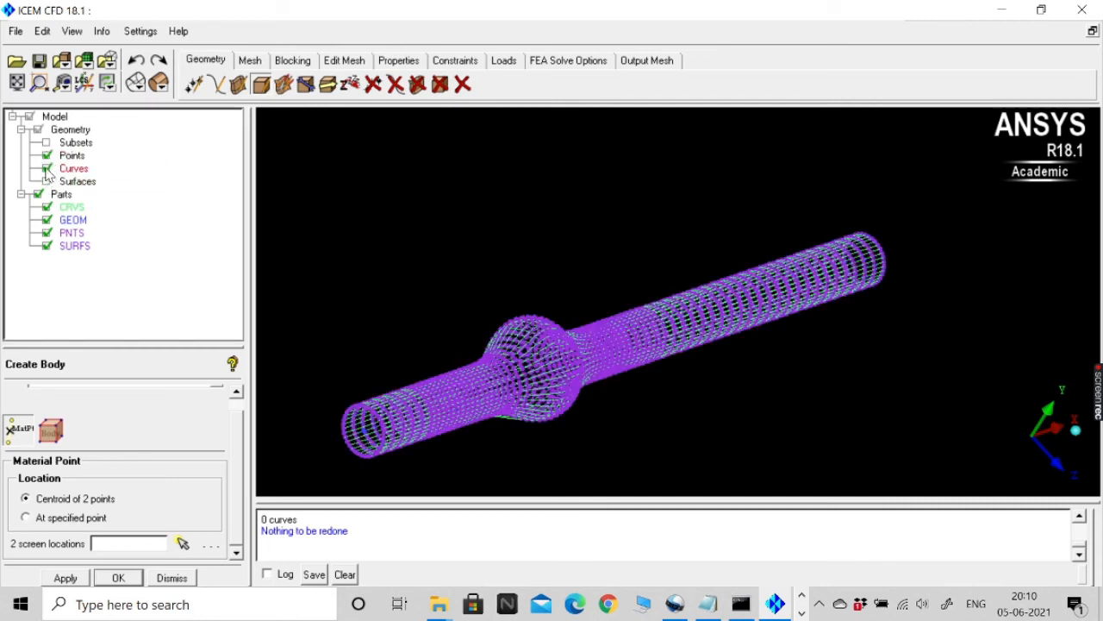
pyautogui.click(46, 168)
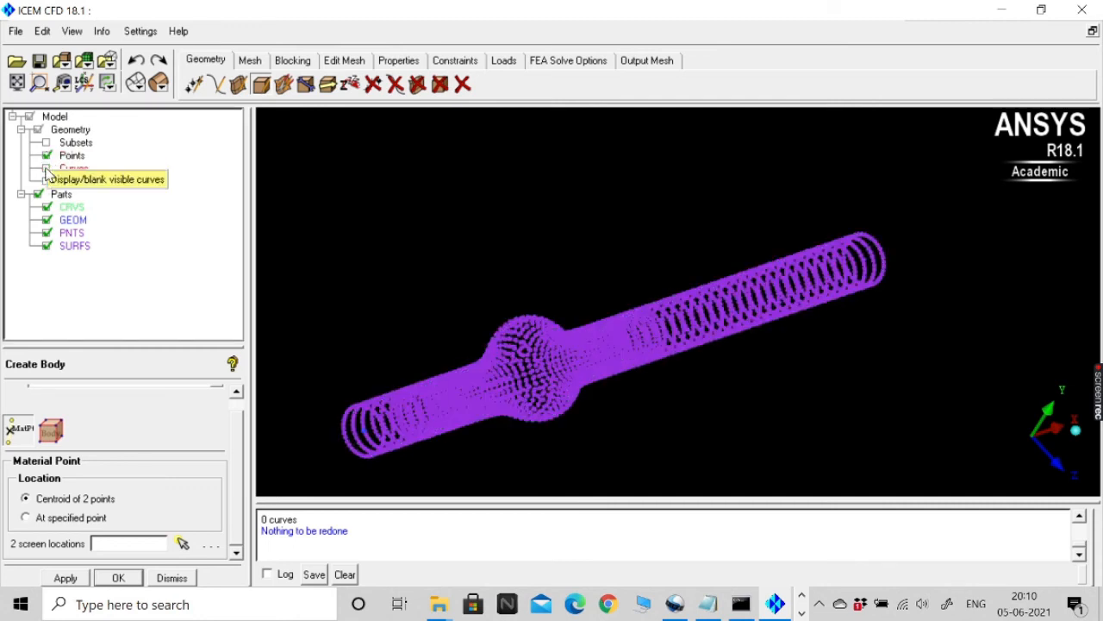
# Create the fluid material point at the centroid of 2 points, using the center points of the tube's two end openings
pyautogui.click(183, 543)
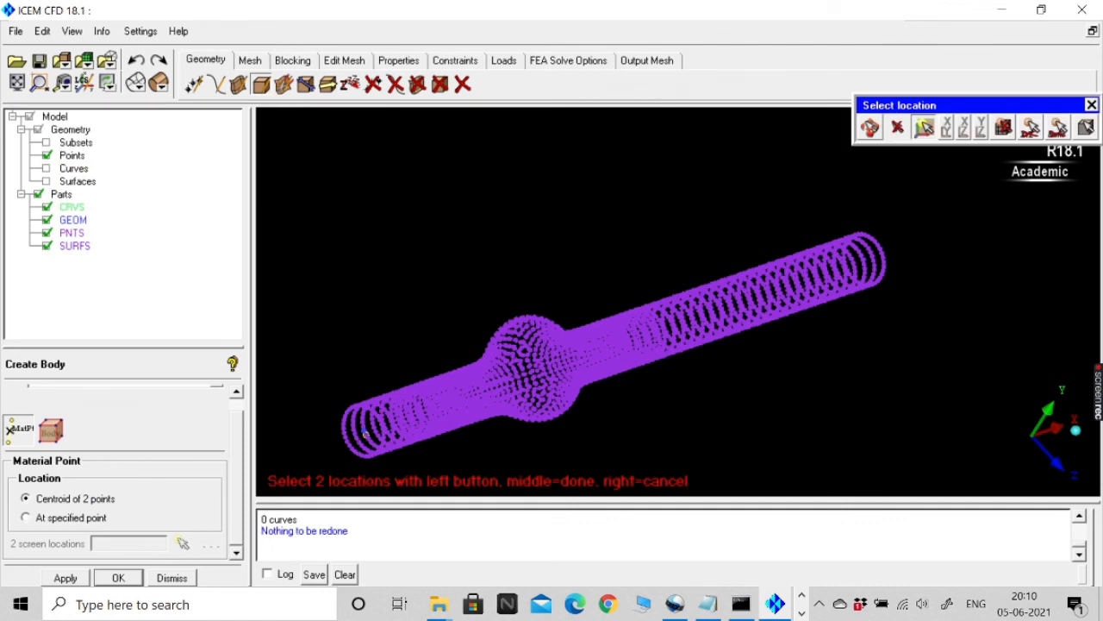
pyautogui.scroll(1, 365, 435)
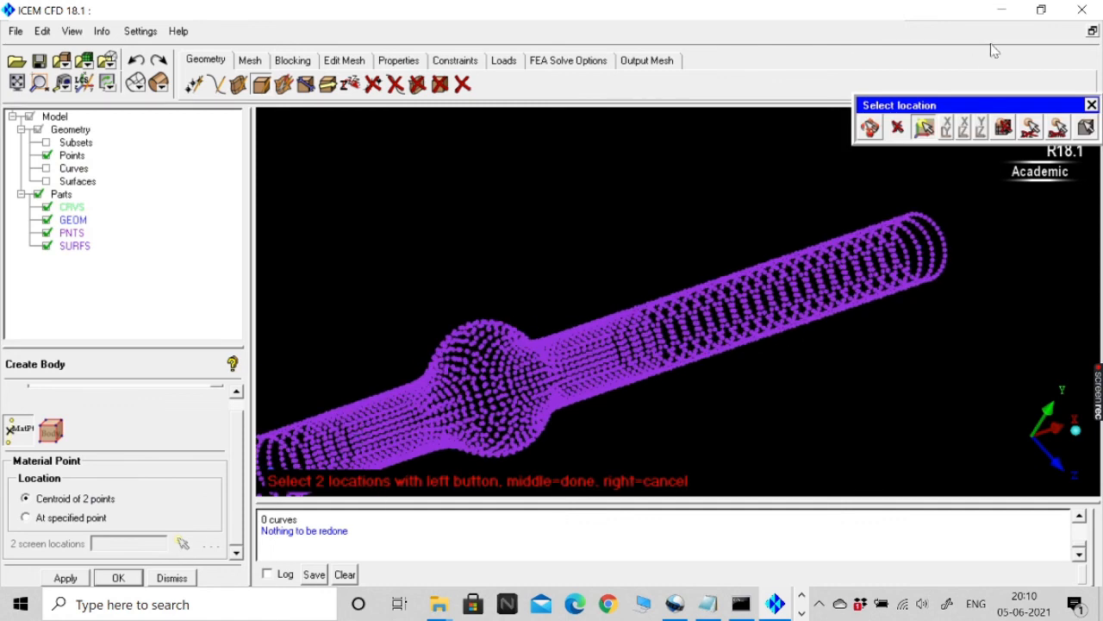
pyautogui.click(870, 128)
pyautogui.moveTo(540, 306); pyautogui.dragTo(777, 210, button='middle')
pyautogui.scroll(3, 552, 377)
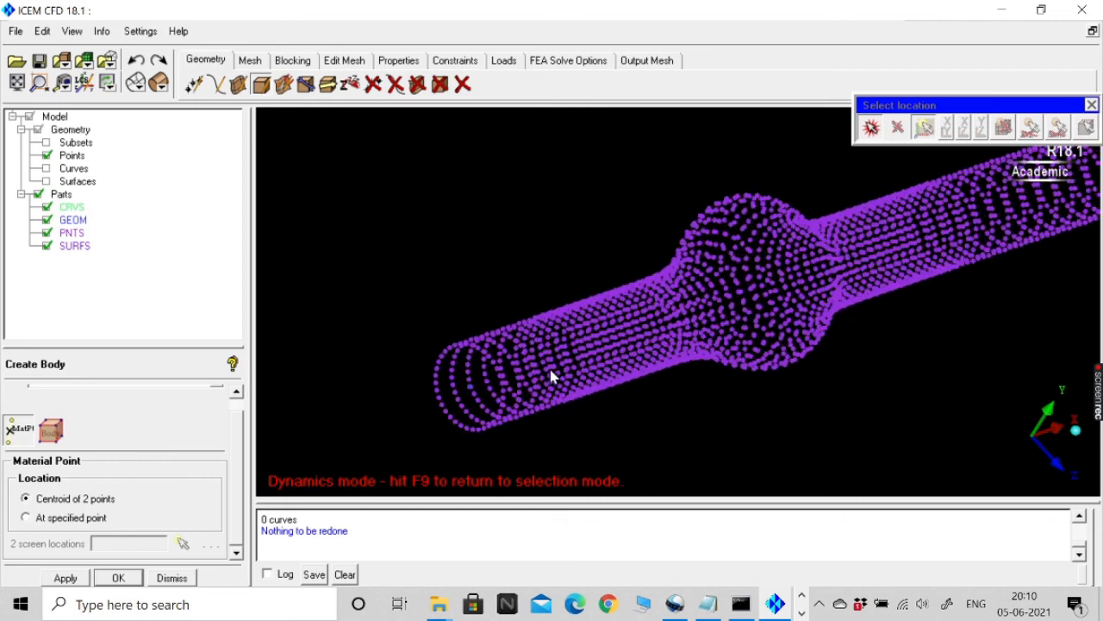
pyautogui.moveTo(578, 321); pyautogui.dragTo(549, 327)
pyautogui.click(871, 128)
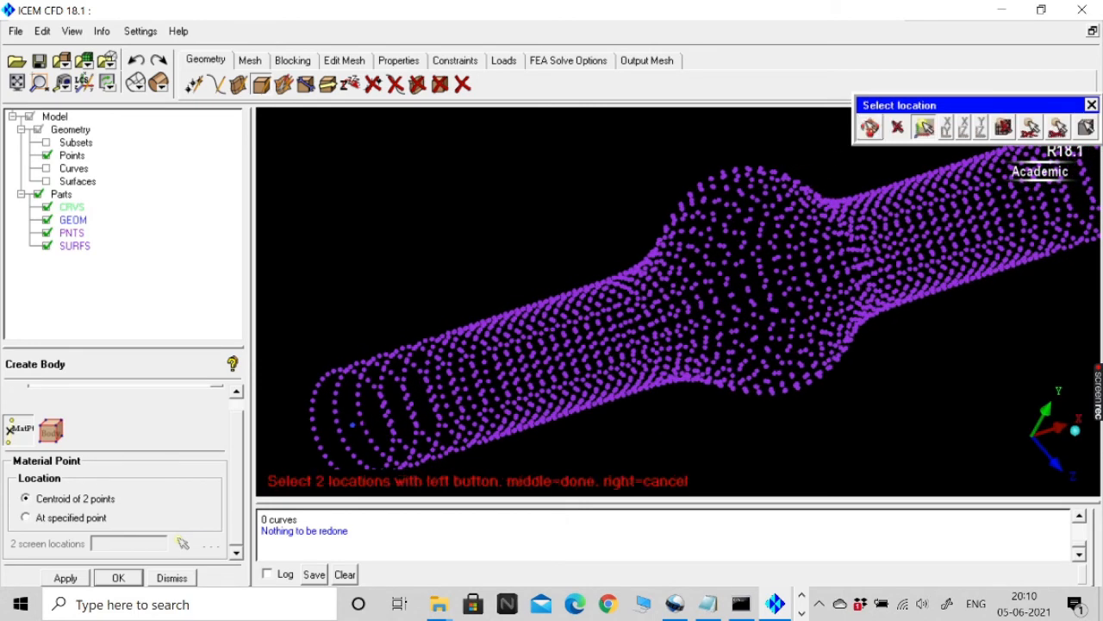
pyautogui.scroll(-3, 552, 349)
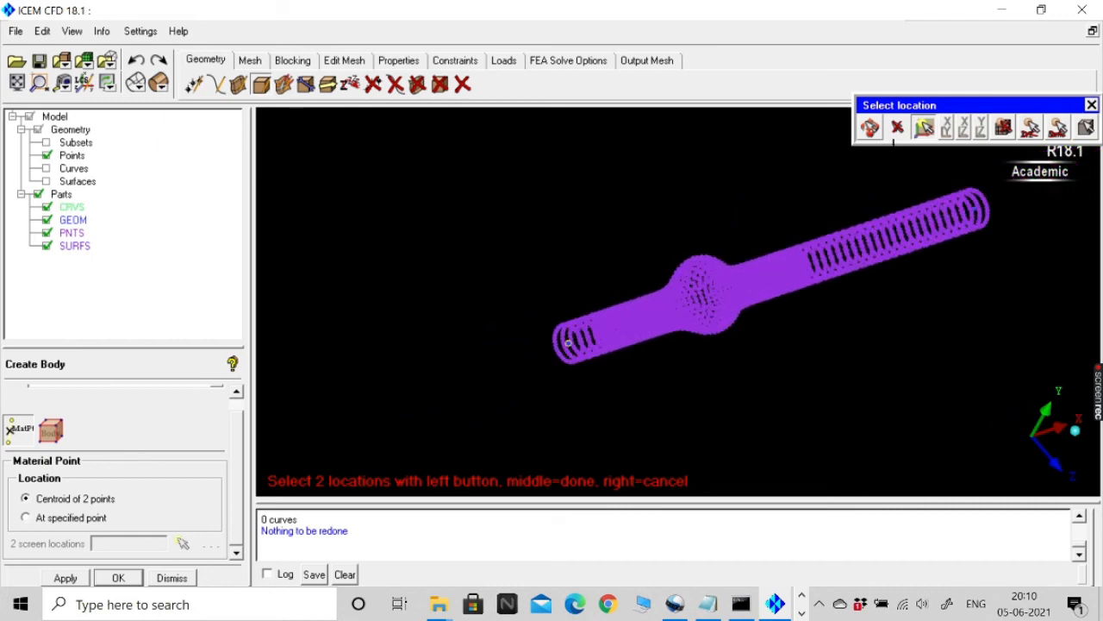
pyautogui.press('F9')
pyautogui.moveTo(813, 288); pyautogui.dragTo(506, 428)
pyautogui.click(871, 127)
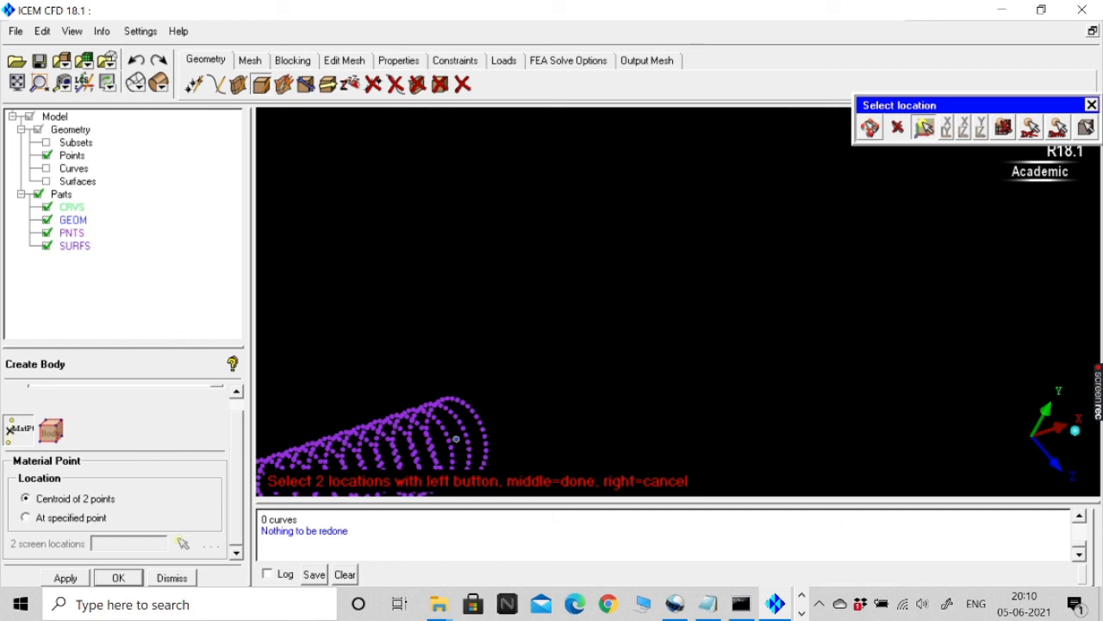
pyautogui.scroll(-8, 456, 439)
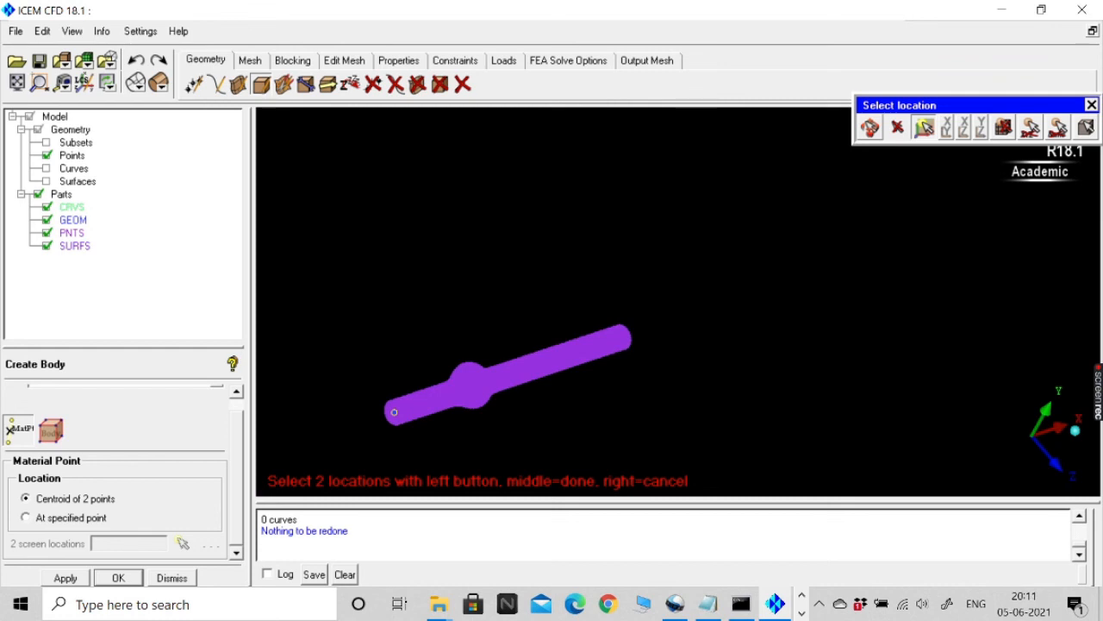
pyautogui.click(621, 337)
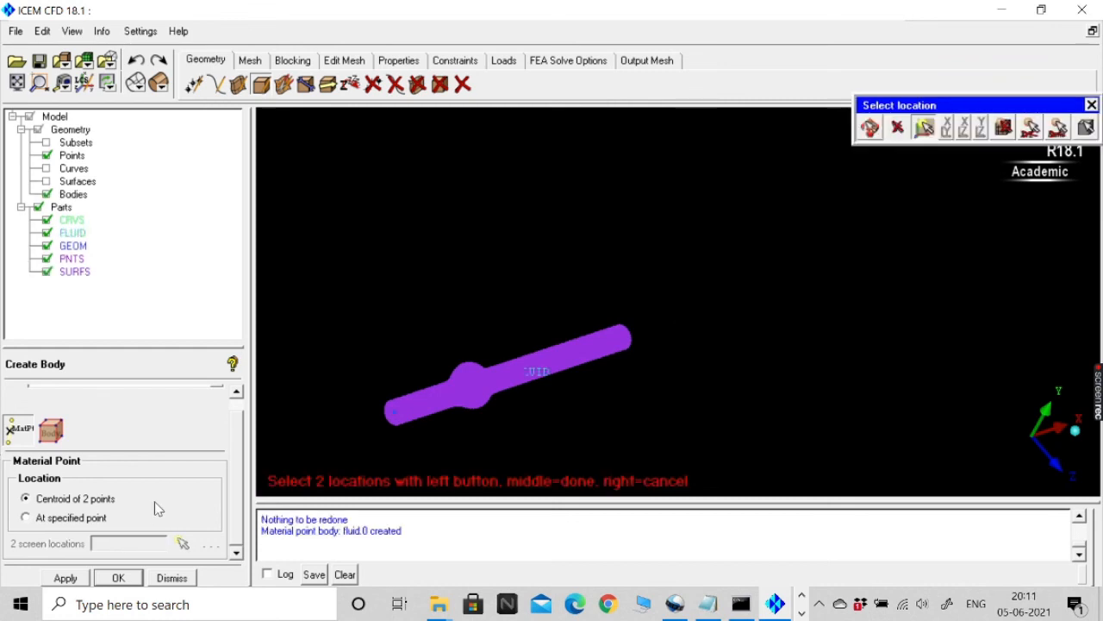
pyautogui.click(176, 577)
pyautogui.scroll(-1, 502, 466)
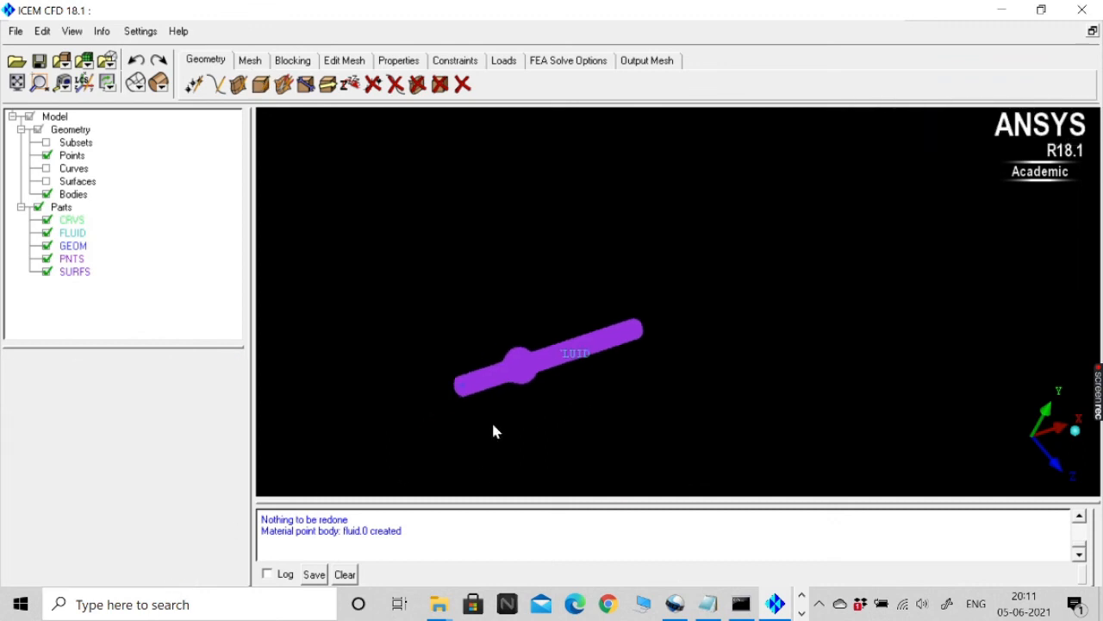
pyautogui.scroll(2, 478, 392)
pyautogui.moveTo(473, 384); pyautogui.dragTo(600, 415, button='middle')
pyautogui.scroll(1, 714, 291)
pyautogui.scroll(2, 714, 297)
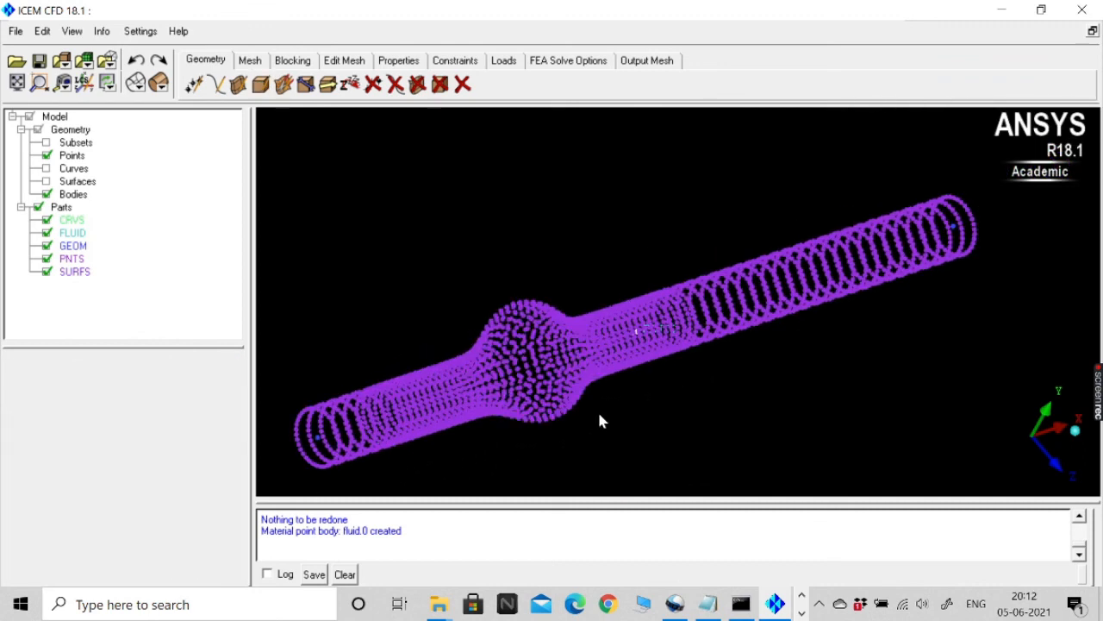